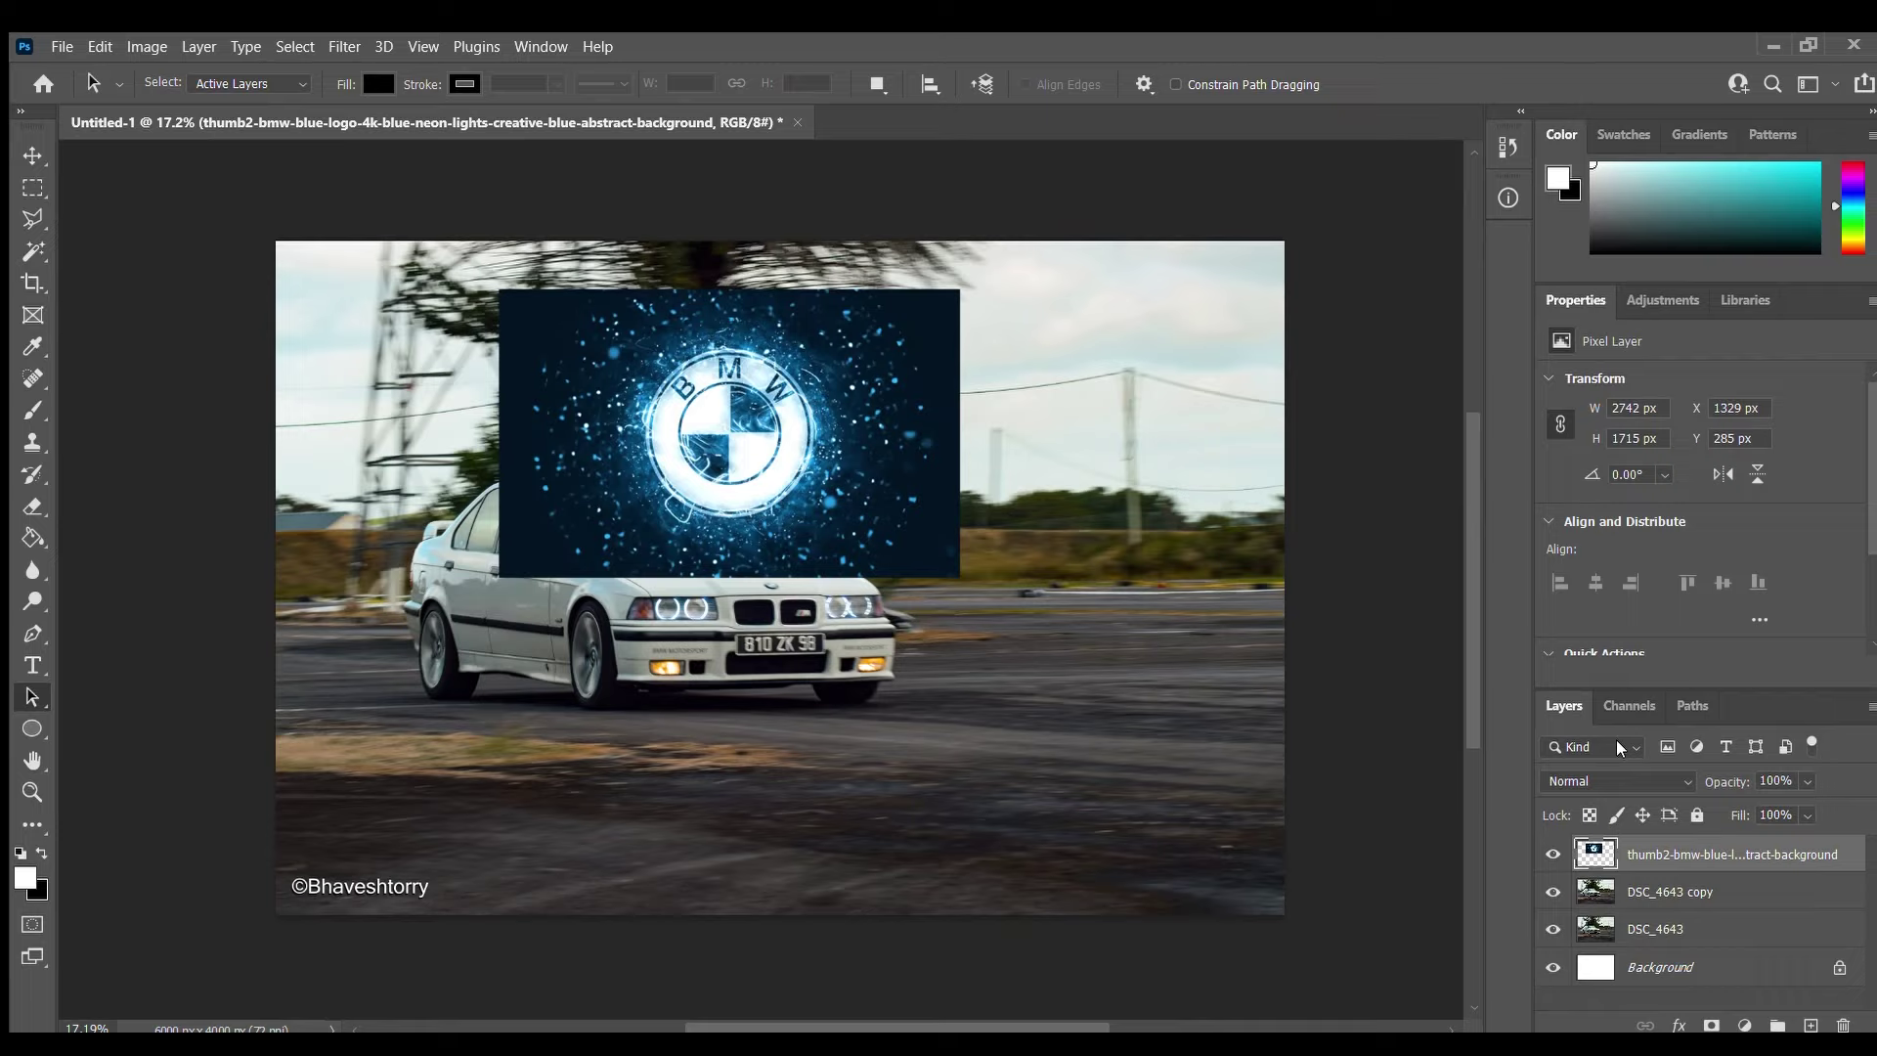
- Show the dark-graded DSC_4643 copy layer and hide the original DSC_4643 photo
{"action": "scroll", "coordinate": [1641, 781], "scroll_direction": "down", "scroll_amount": 3}
{"action": "scroll", "coordinate": [1641, 780], "scroll_direction": "down", "scroll_amount": 2}
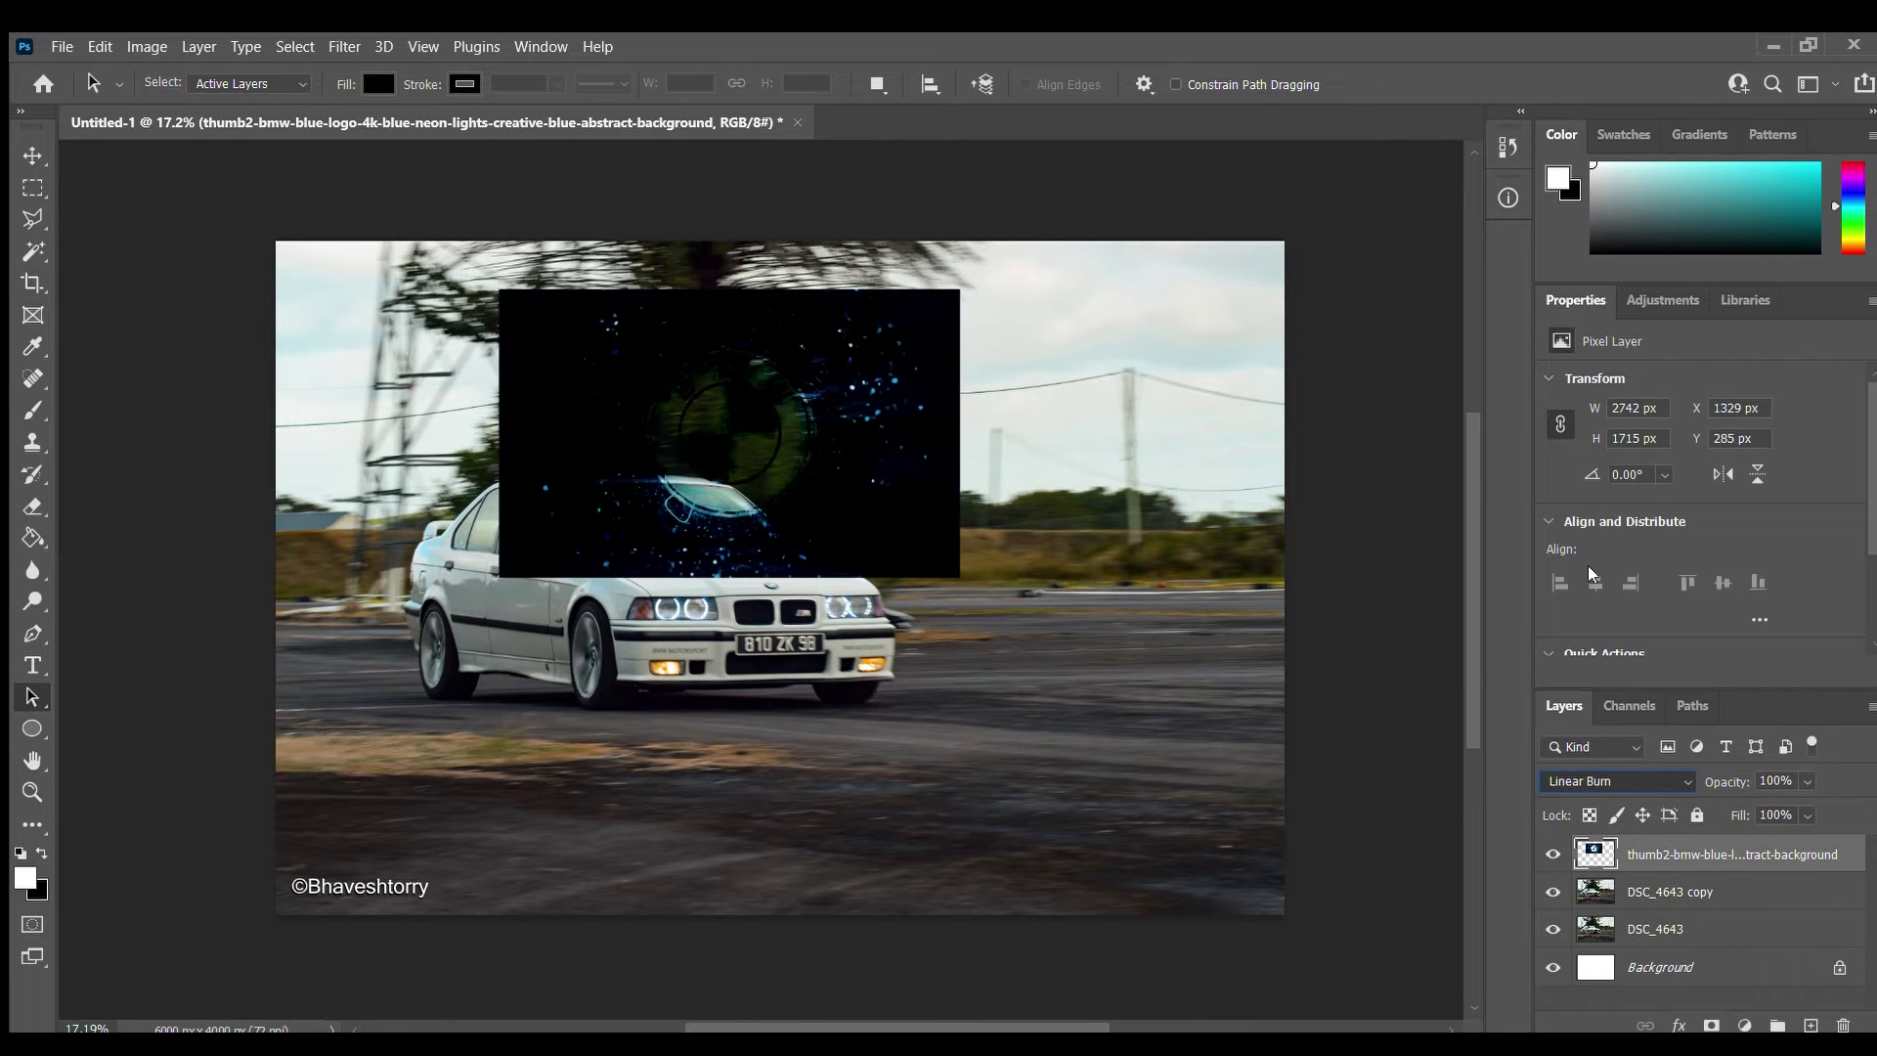
{"action": "scroll", "coordinate": [1642, 780], "scroll_direction": "down", "scroll_amount": 2}
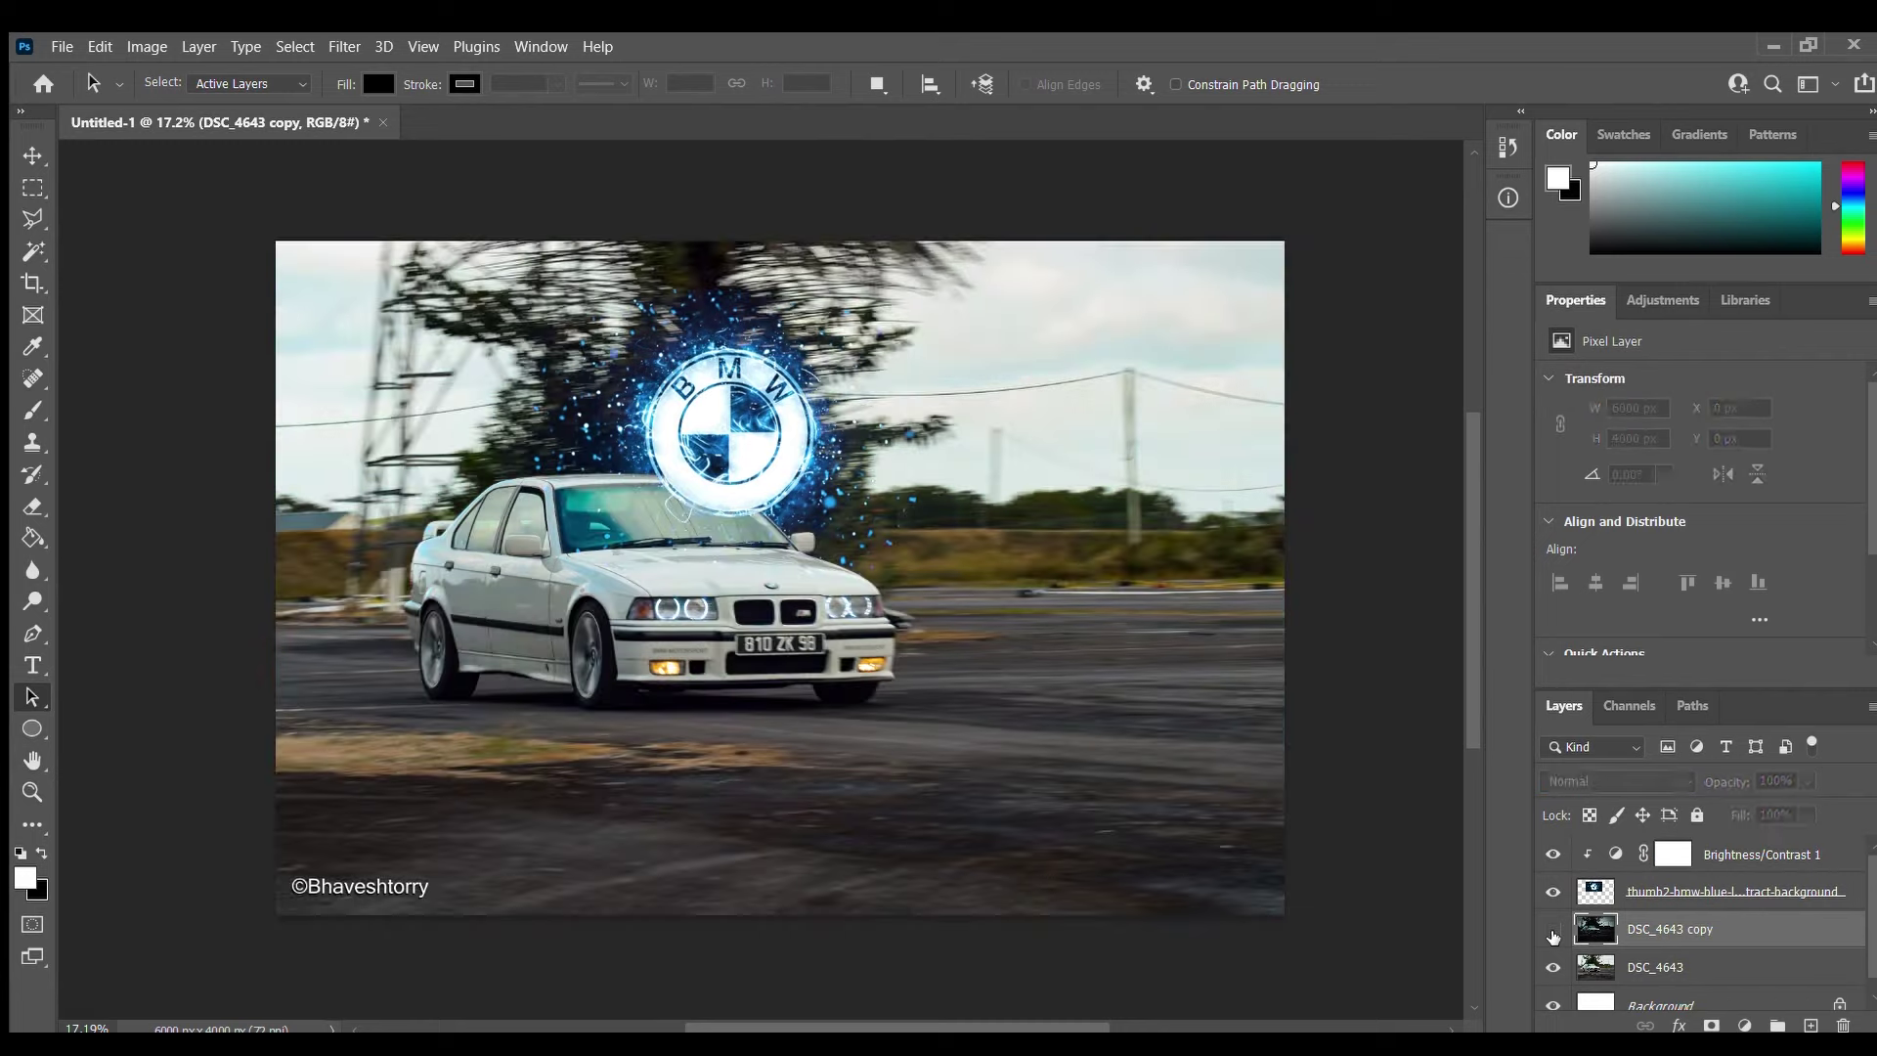
{"action": "left_click", "coordinate": [1554, 936]}
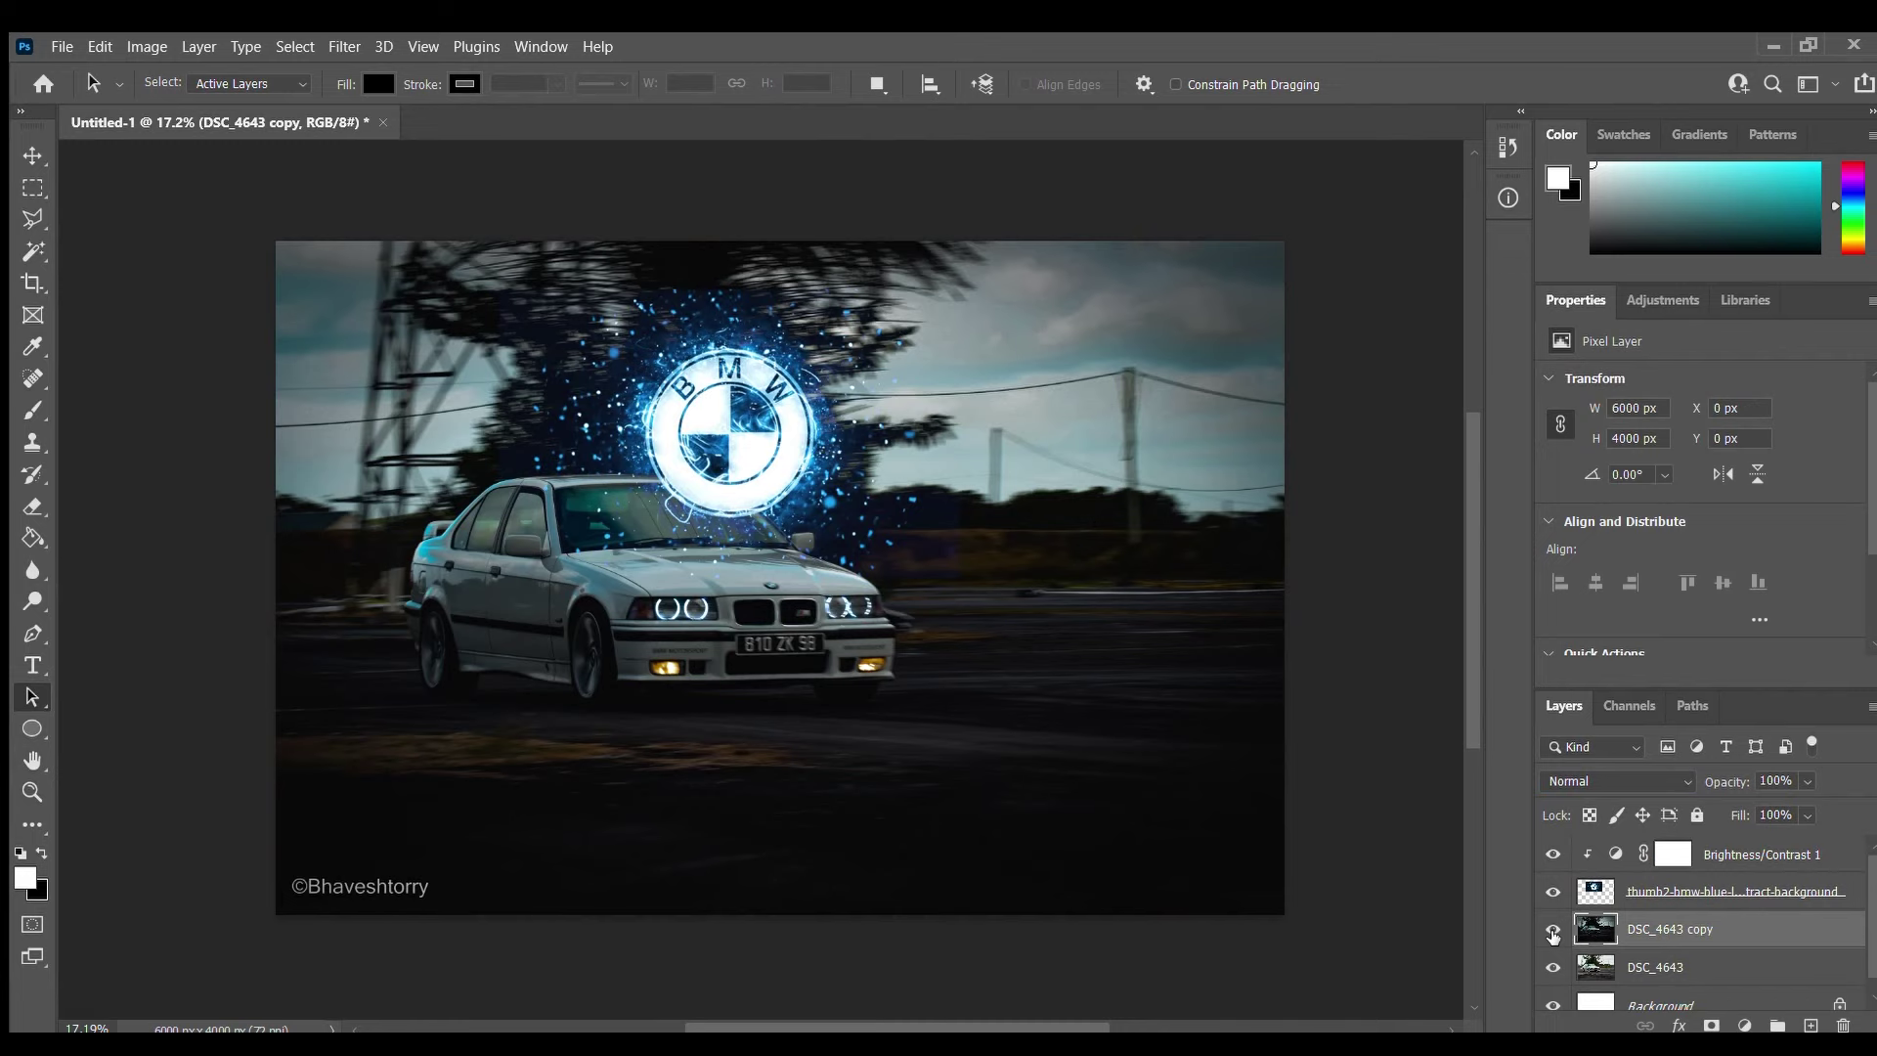
{"action": "left_click", "coordinate": [1553, 967]}
- Paint black with the Brush across the sky to darken it
{"action": "key", "text": "b"}
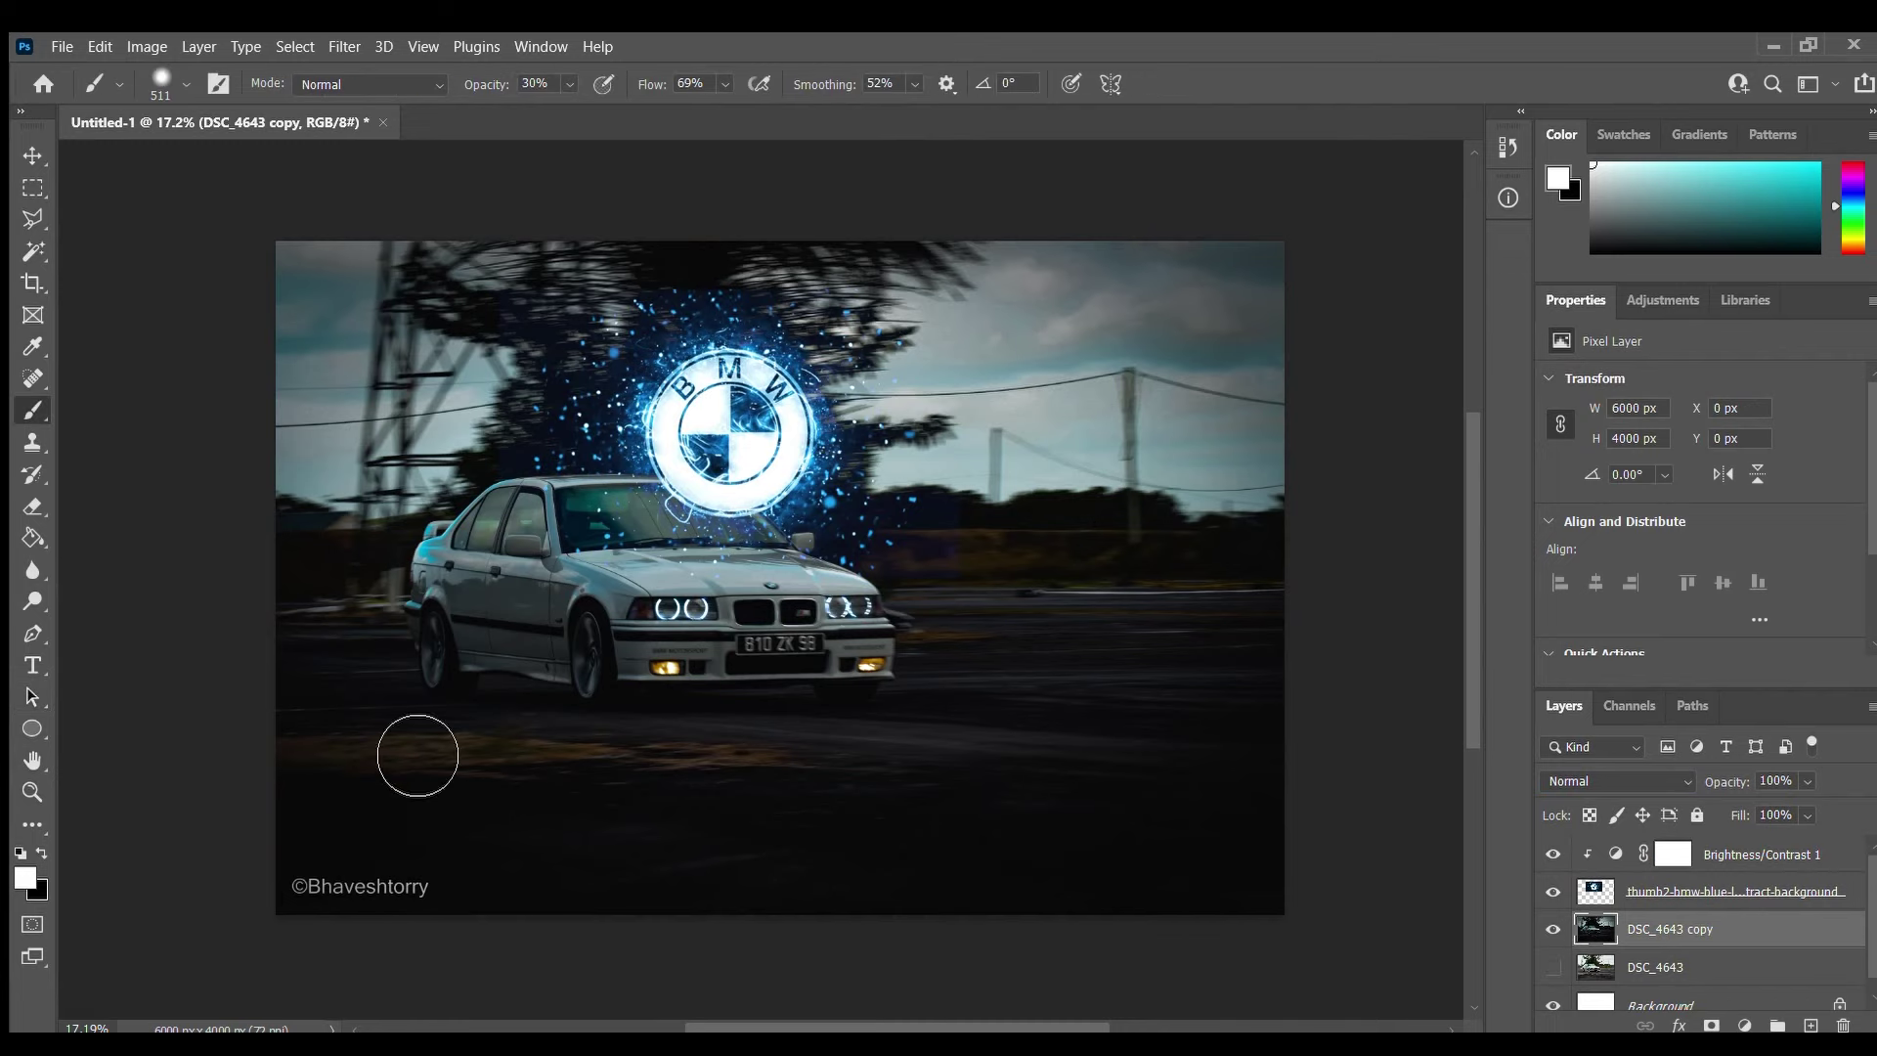
{"action": "left_click", "coordinate": [38, 852]}
{"action": "mouse_move", "coordinate": [1382, 495]}
{"action": "left_mouse_down"}
{"action": "mouse_move", "coordinate": [1244, 453]}
{"action": "mouse_move", "coordinate": [977, 444]}
{"action": "mouse_move", "coordinate": [293, 494]}
{"action": "left_mouse_up"}
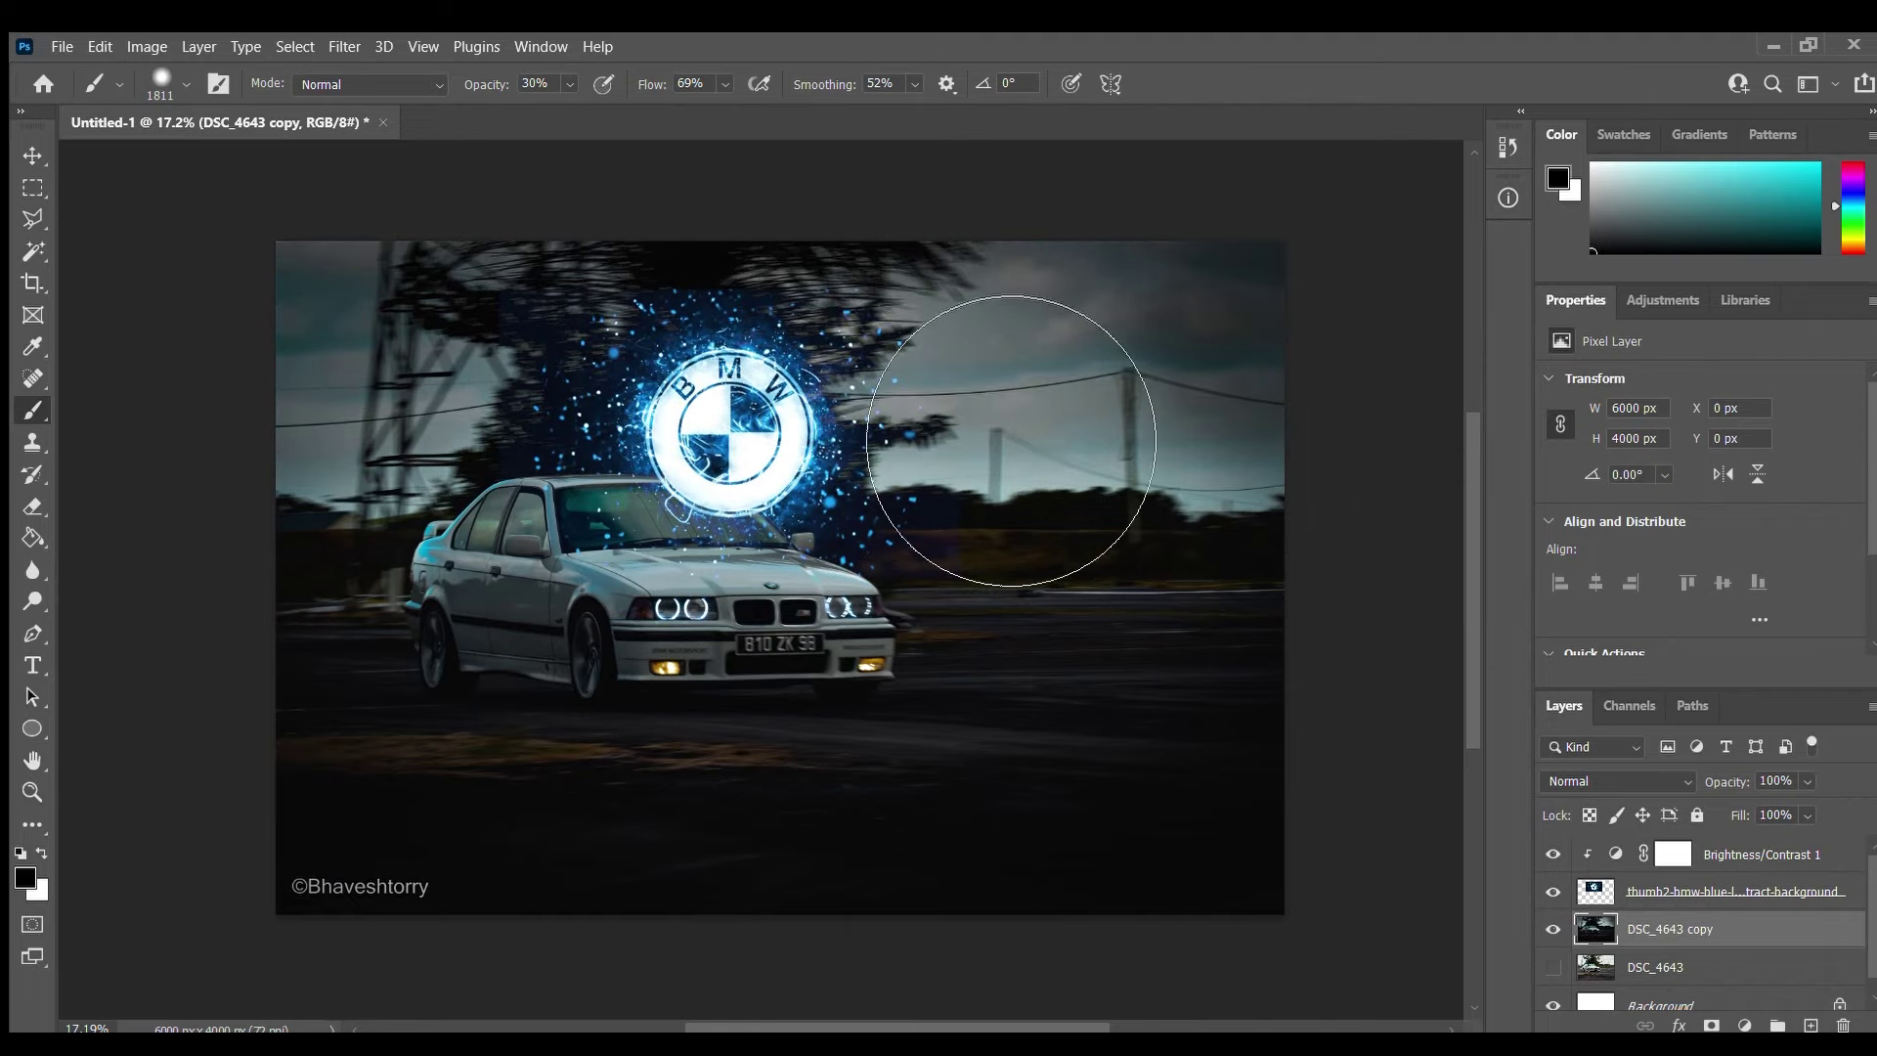
{"action": "left_click_drag", "start_coordinate": [1111, 499], "coordinate": [418, 419]}
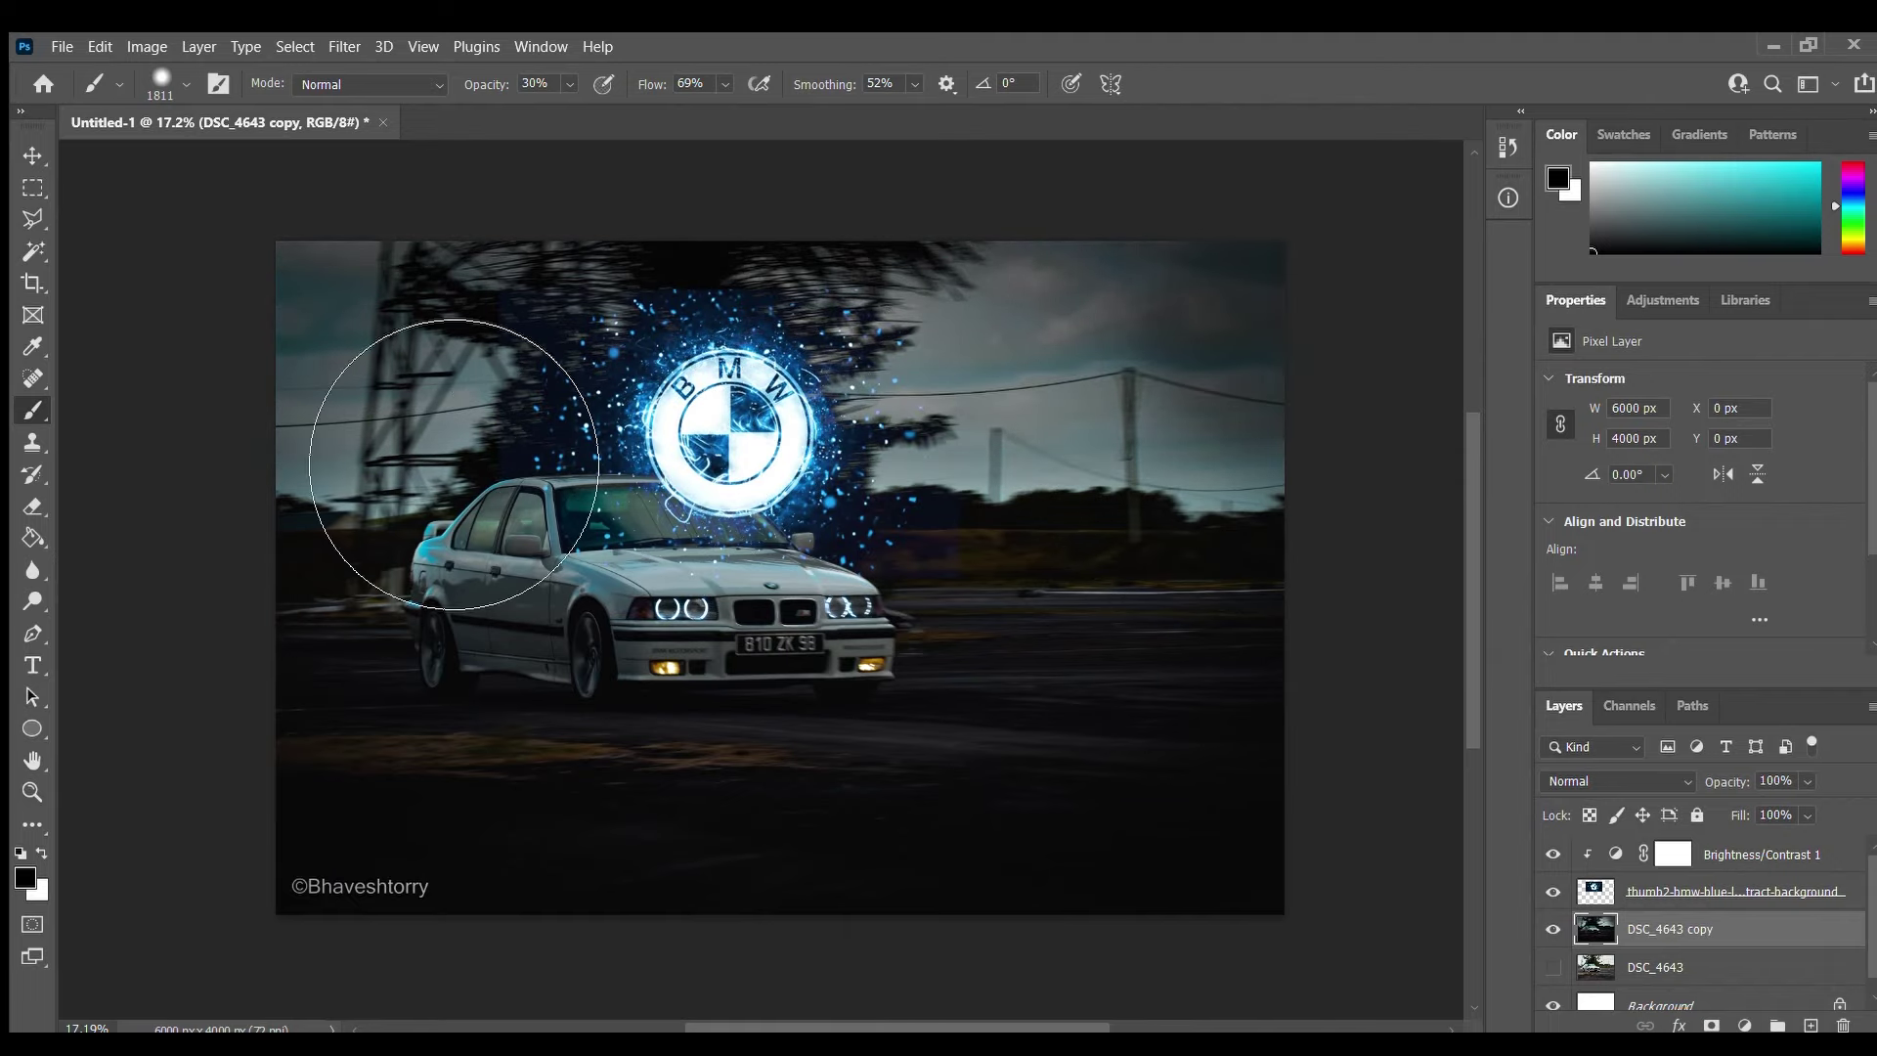
{"action": "left_click_drag", "start_coordinate": [1718, 560], "coordinate": [1738, 566]}
- Hide the logo layer and paint the windshield, hood and roofline back in on the DSC_4643 copy mask
{"action": "left_click", "coordinate": [1552, 929]}
{"action": "left_click", "coordinate": [1652, 967]}
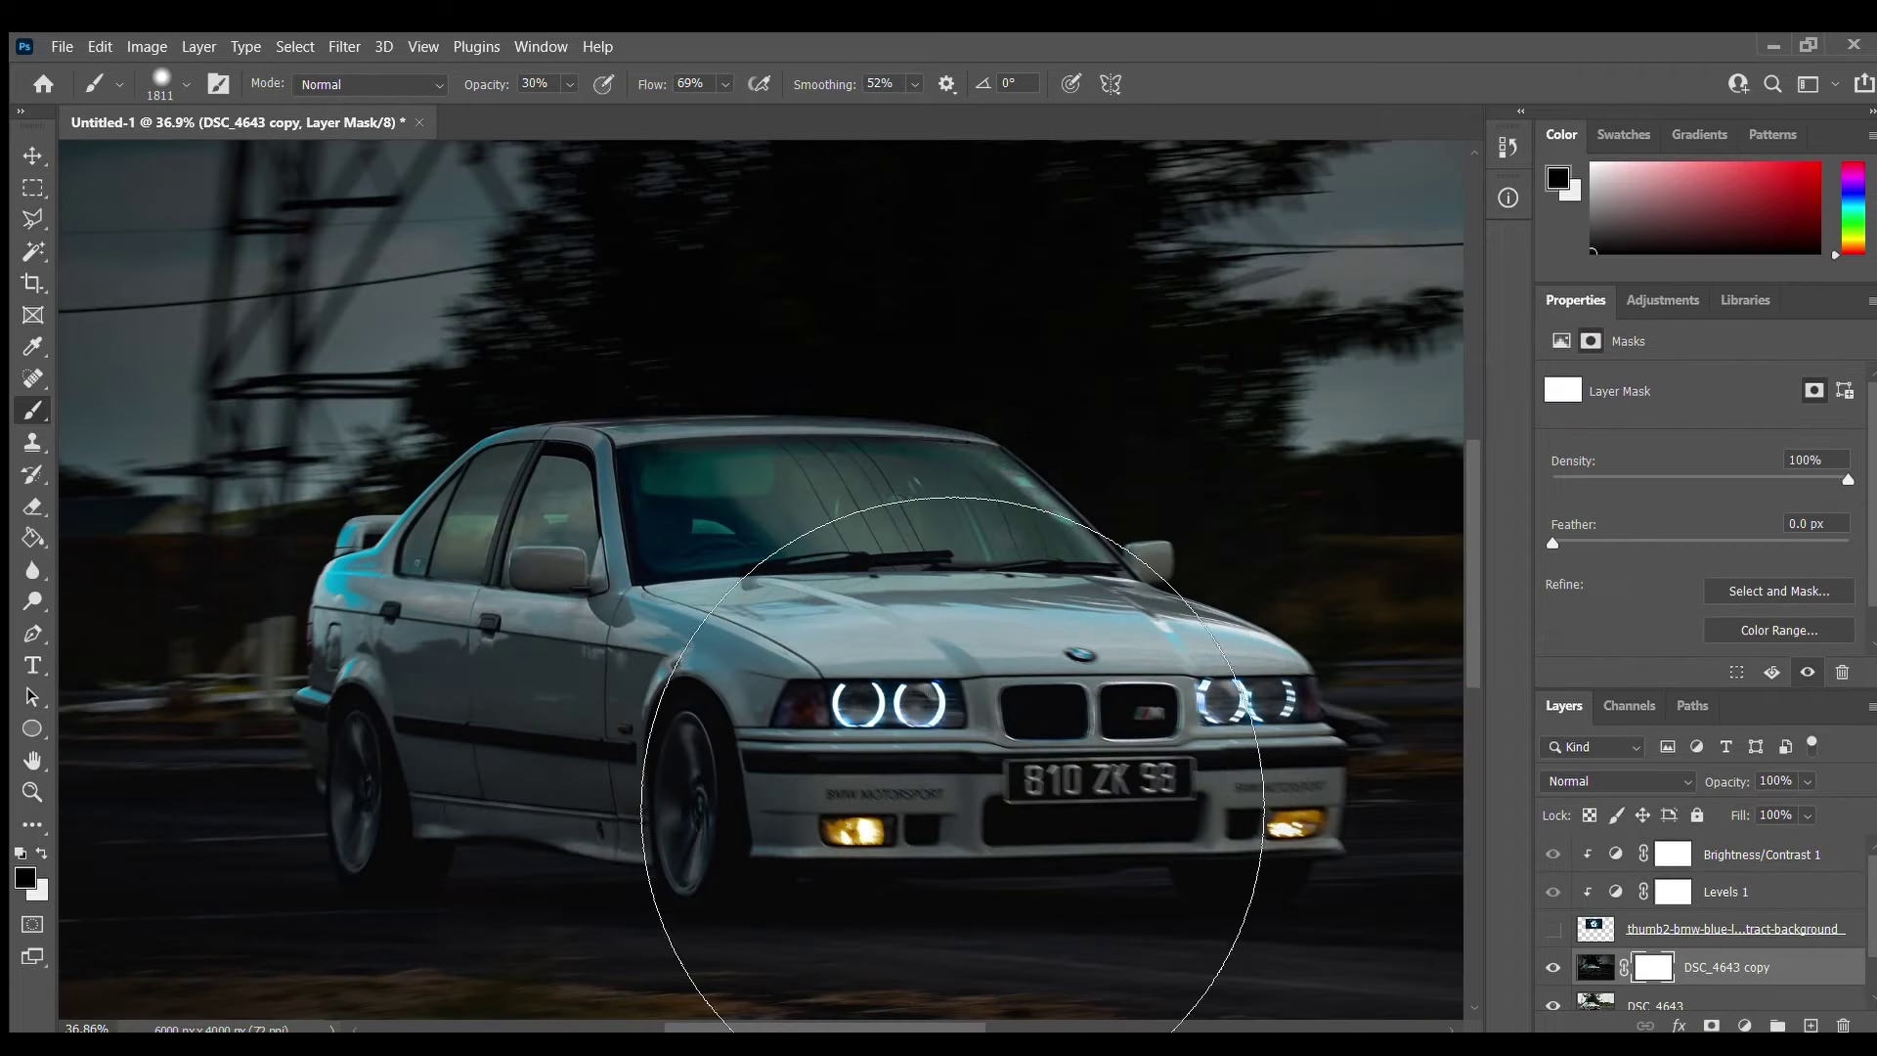
{"action": "scroll", "coordinate": [782, 587], "scroll_direction": "up", "scroll_amount": 5}
{"action": "key", "text": "bracketleft"}
{"action": "key", "text": "bracketleft"}
{"action": "key", "text": "bracketleft"}
{"action": "mouse_move", "coordinate": [1016, 457]}
{"action": "left_mouse_down"}
{"action": "mouse_move", "coordinate": [1173, 545]}
{"action": "mouse_move", "coordinate": [1274, 663]}
{"action": "left_mouse_up"}
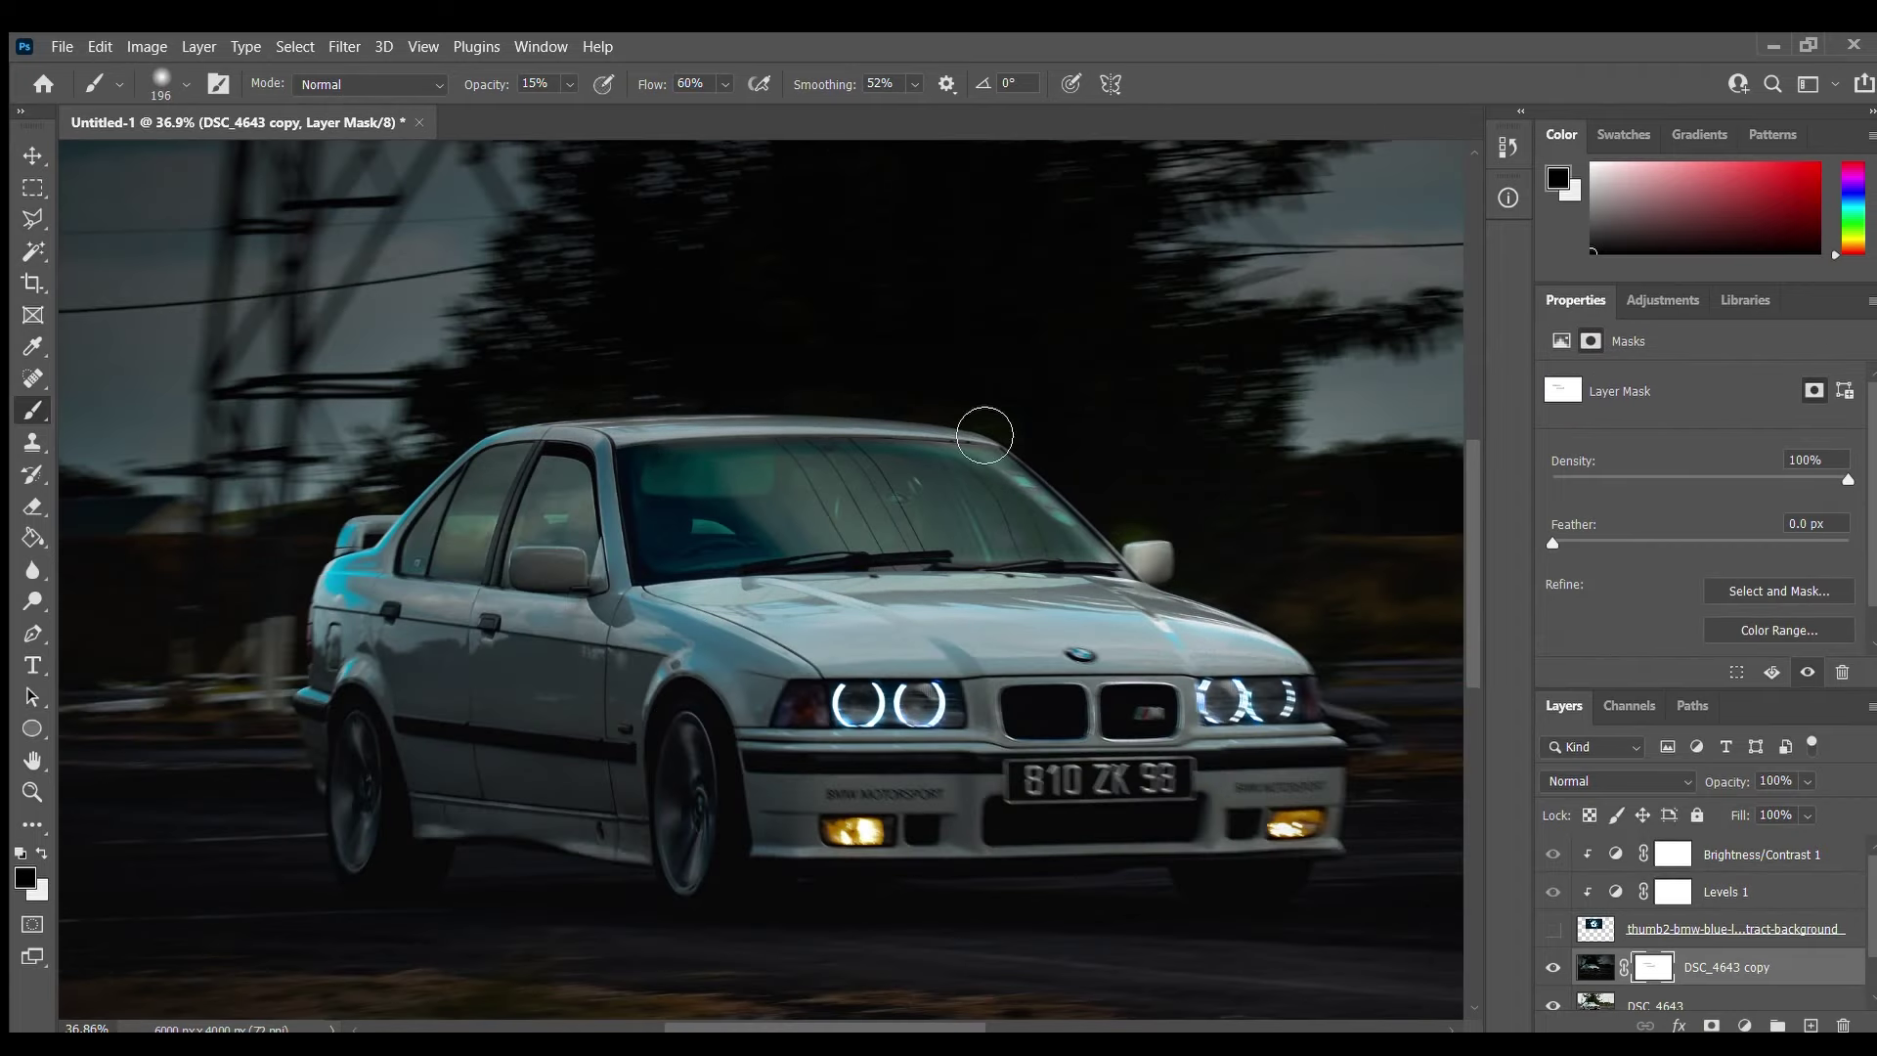
{"action": "mouse_move", "coordinate": [985, 428]}
{"action": "left_mouse_down"}
{"action": "mouse_move", "coordinate": [1086, 516]}
{"action": "mouse_move", "coordinate": [613, 471]}
{"action": "left_mouse_up"}
- Paint the side mirror and fog light back in on the mask
{"action": "scroll", "coordinate": [507, 574], "scroll_direction": "up", "scroll_amount": 5}
{"action": "key", "text": "bracketleft"}
{"action": "key", "text": "bracketleft"}
{"action": "key", "text": "bracketleft"}
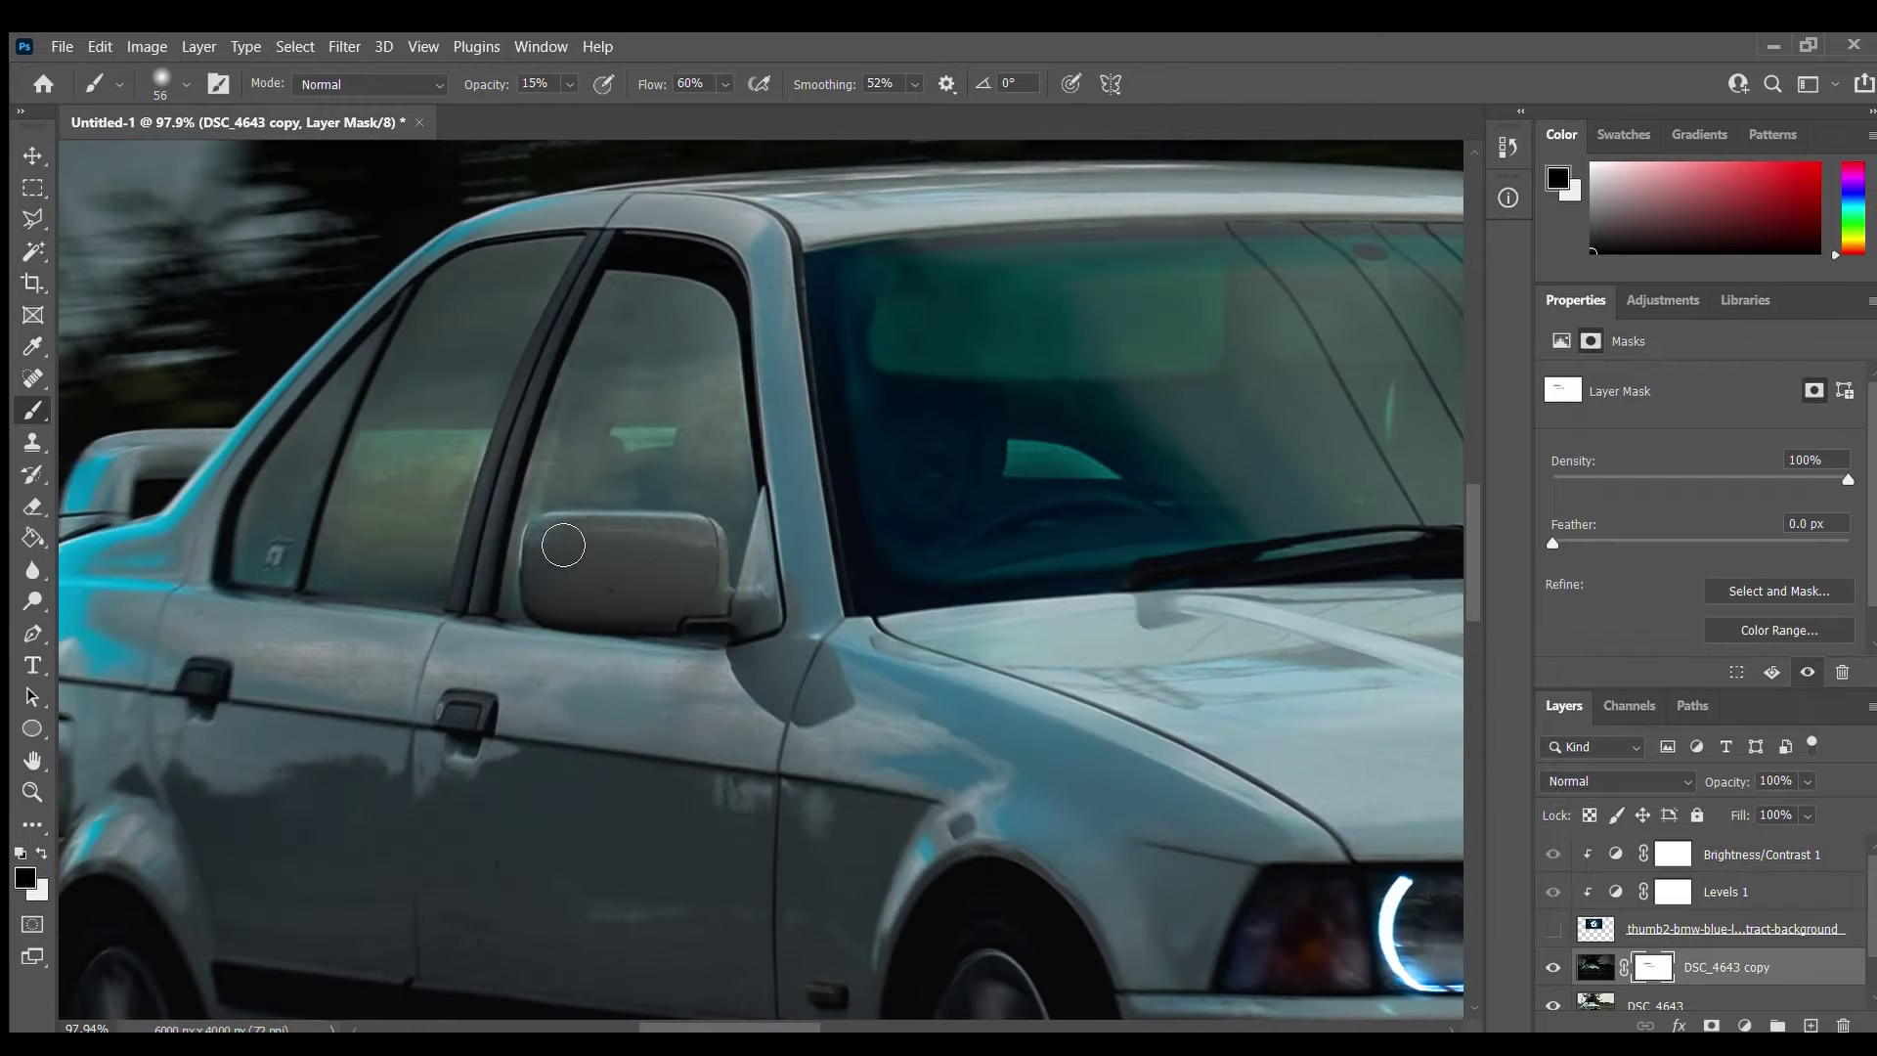
{"action": "mouse_move", "coordinate": [561, 537]}
{"action": "left_mouse_down"}
{"action": "mouse_move", "coordinate": [724, 533]}
{"action": "mouse_move", "coordinate": [545, 553]}
{"action": "left_mouse_up"}
{"action": "scroll", "coordinate": [817, 626], "scroll_direction": "down", "scroll_amount": 6}
{"action": "scroll", "coordinate": [817, 626], "scroll_direction": "up", "scroll_amount": 8}
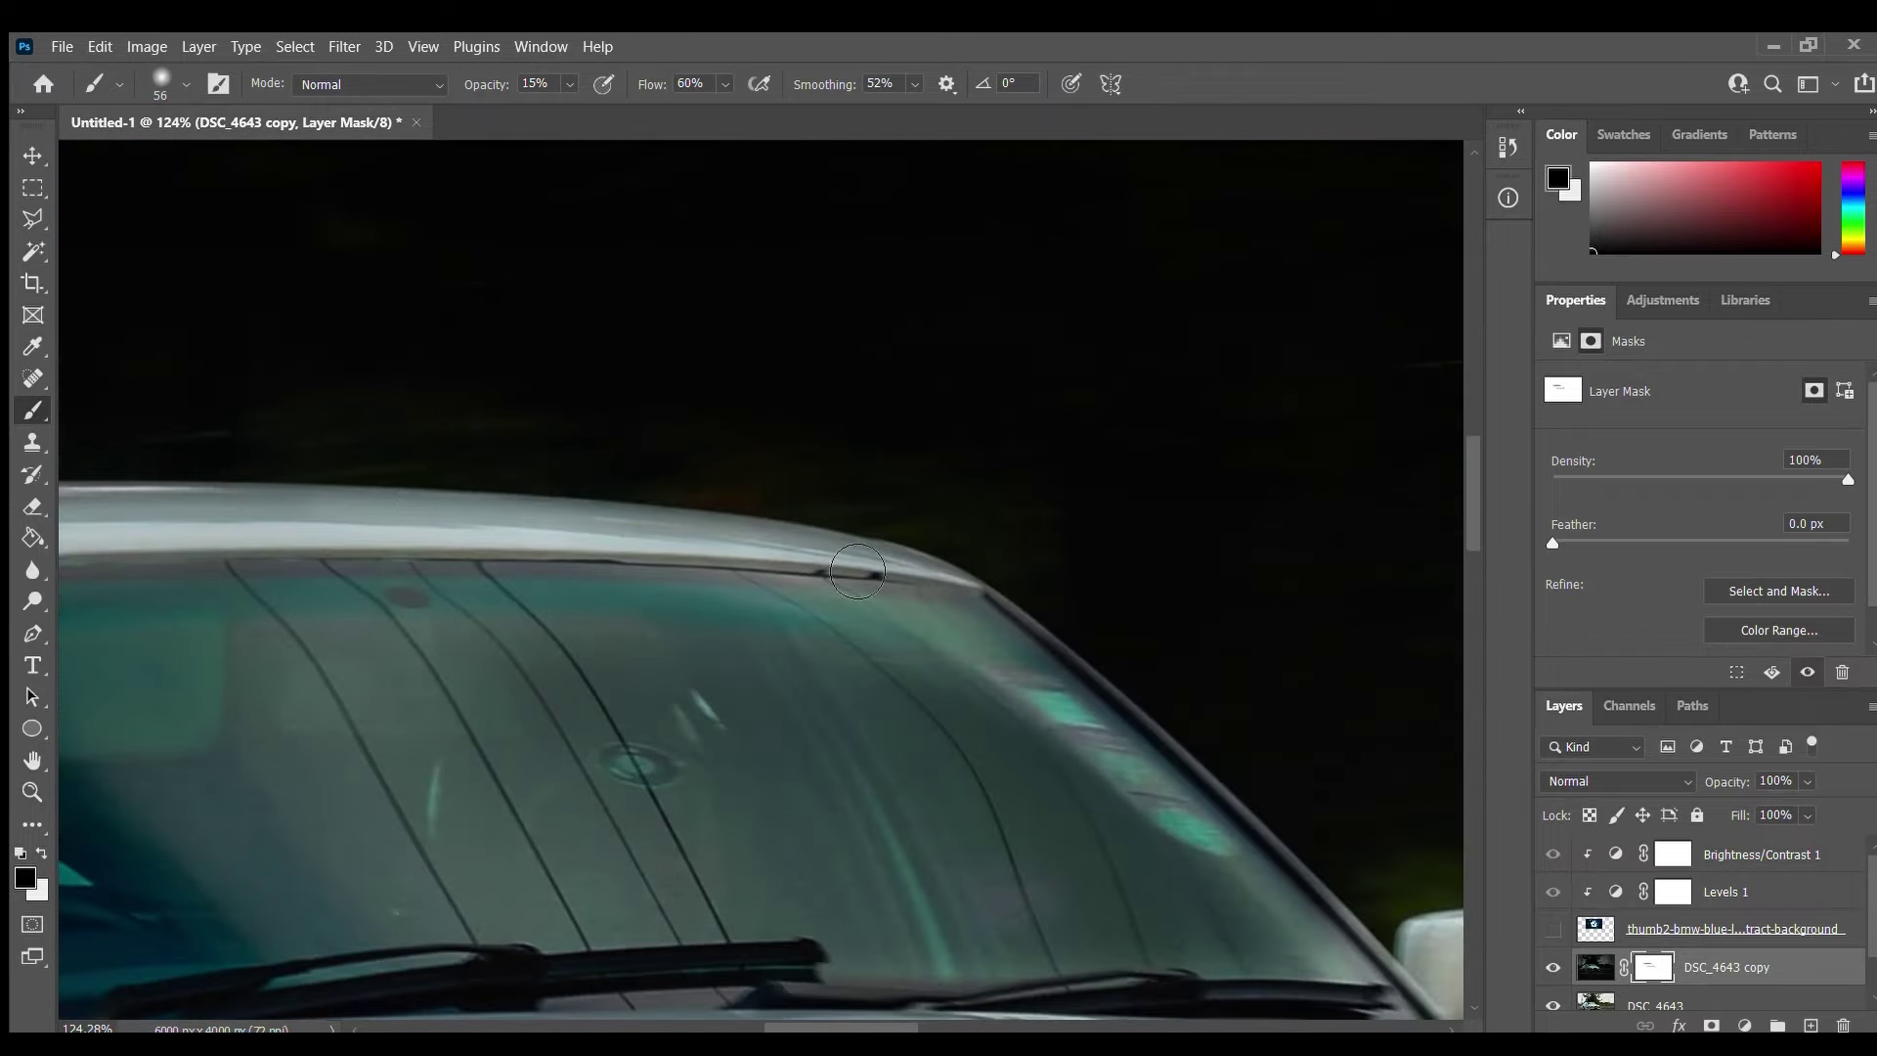
{"action": "scroll", "coordinate": [880, 636], "scroll_direction": "down", "scroll_amount": 5}
{"action": "scroll", "coordinate": [954, 701], "scroll_direction": "right", "scroll_amount": 5}
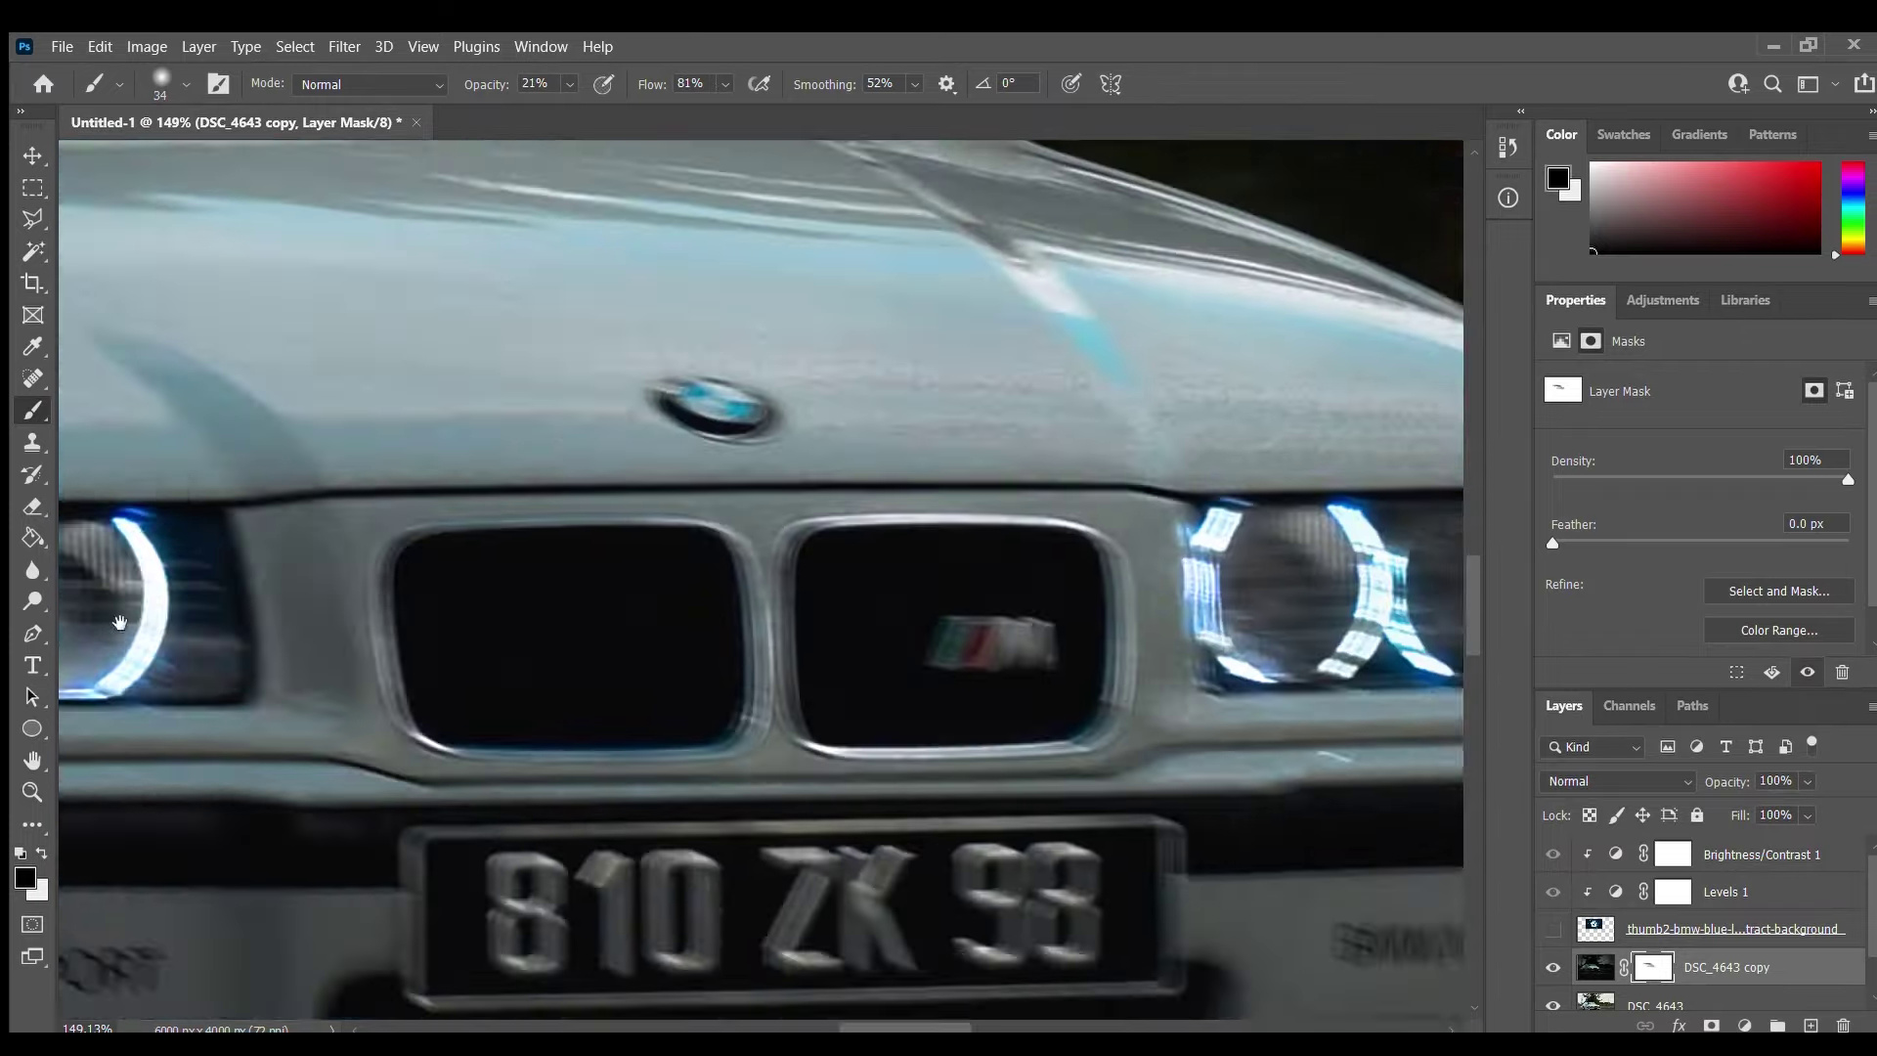
{"action": "scroll", "coordinate": [880, 665], "scroll_direction": "down", "scroll_amount": 3}
{"action": "scroll", "coordinate": [802, 741], "scroll_direction": "down", "scroll_amount": 2}
{"action": "scroll", "coordinate": [803, 741], "scroll_direction": "down", "scroll_amount": 3}
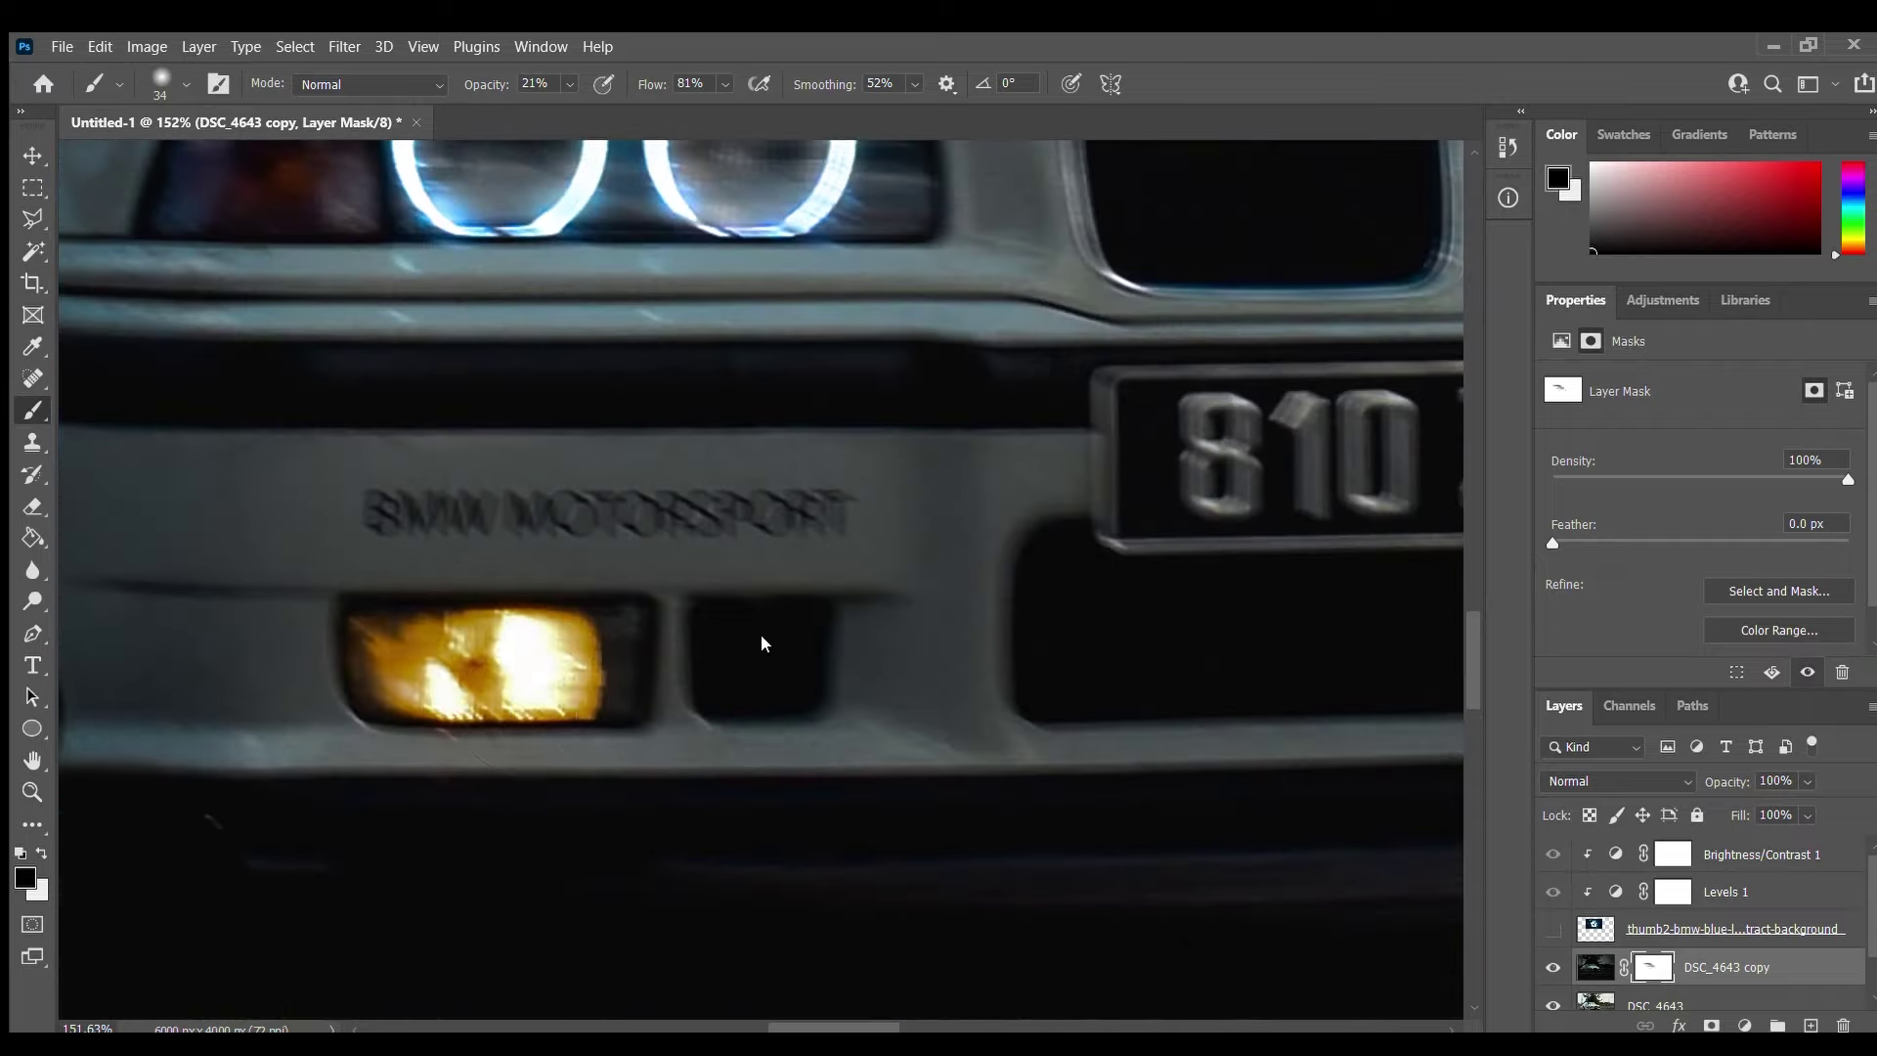
{"action": "left_click_drag", "start_coordinate": [411, 665], "coordinate": [587, 675]}
{"action": "scroll", "coordinate": [685, 635], "scroll_direction": "up", "scroll_amount": 3}
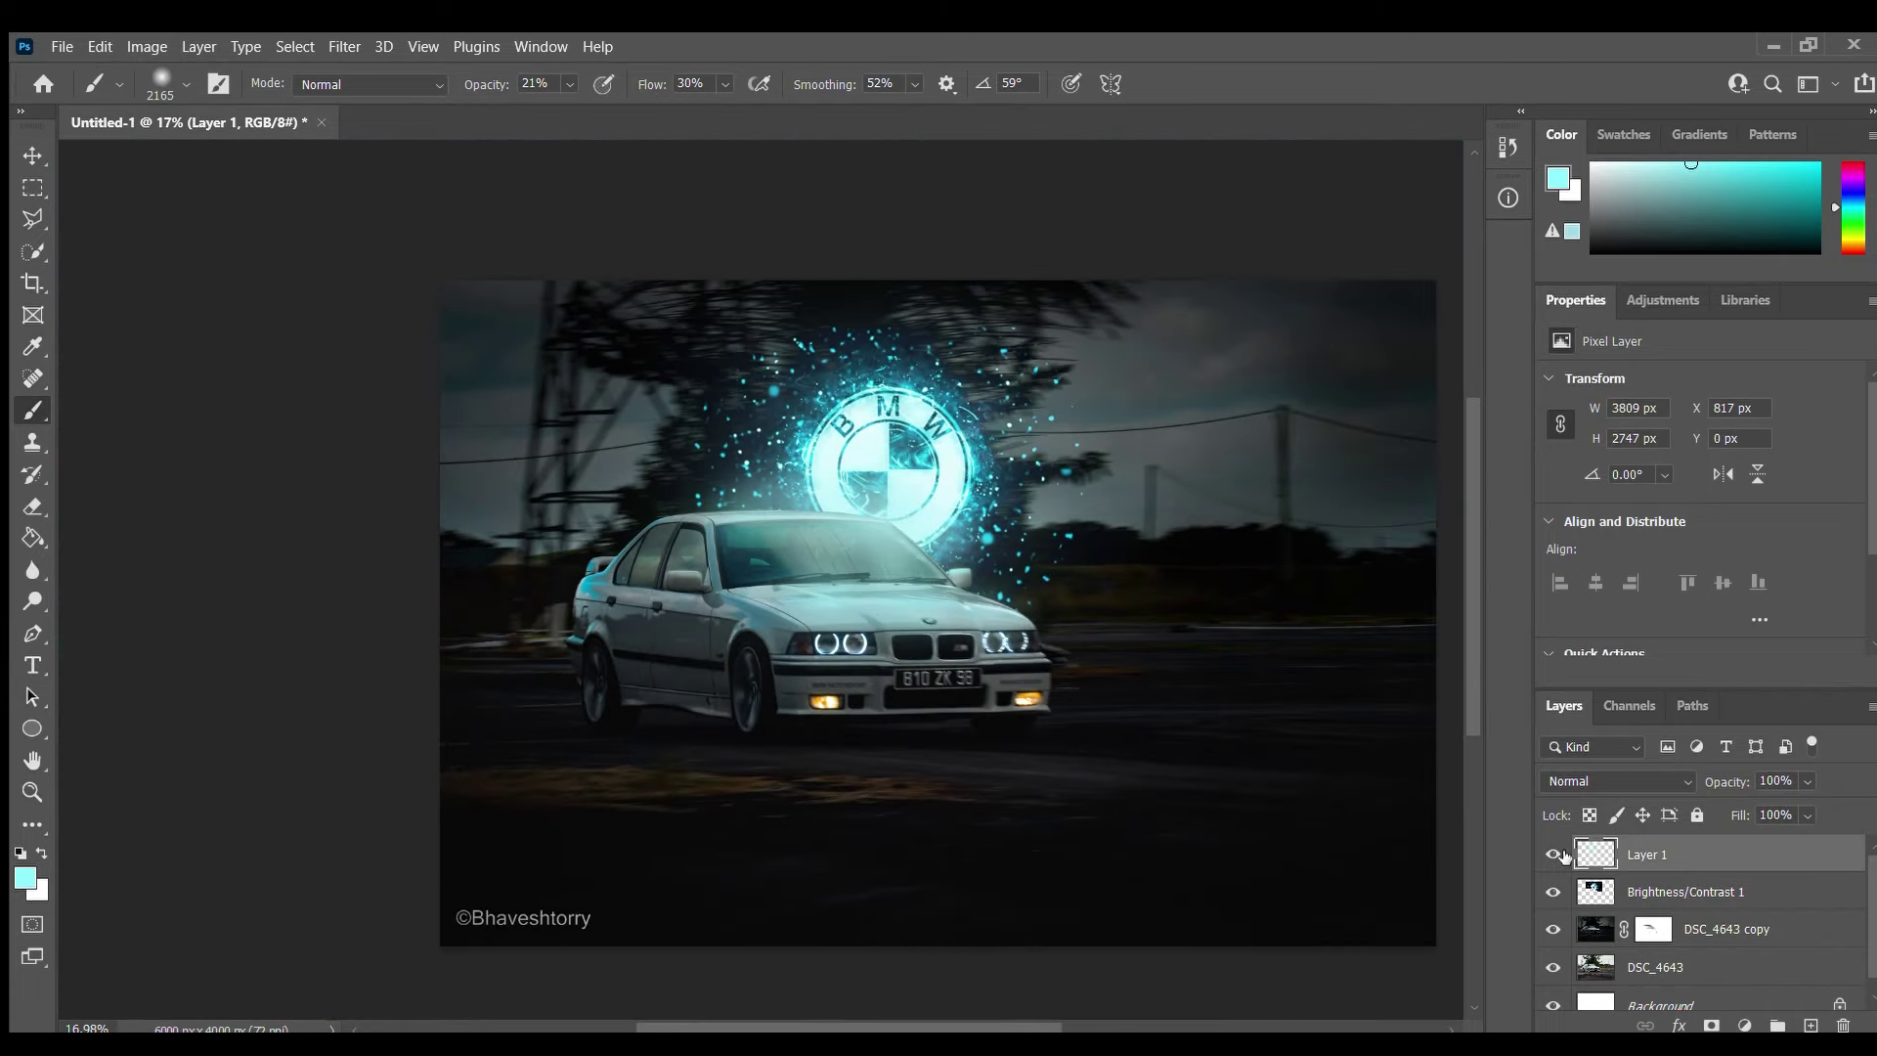
- Hide Layer 1 and add a new empty Layer 2
{"action": "left_click", "coordinate": [1554, 855]}
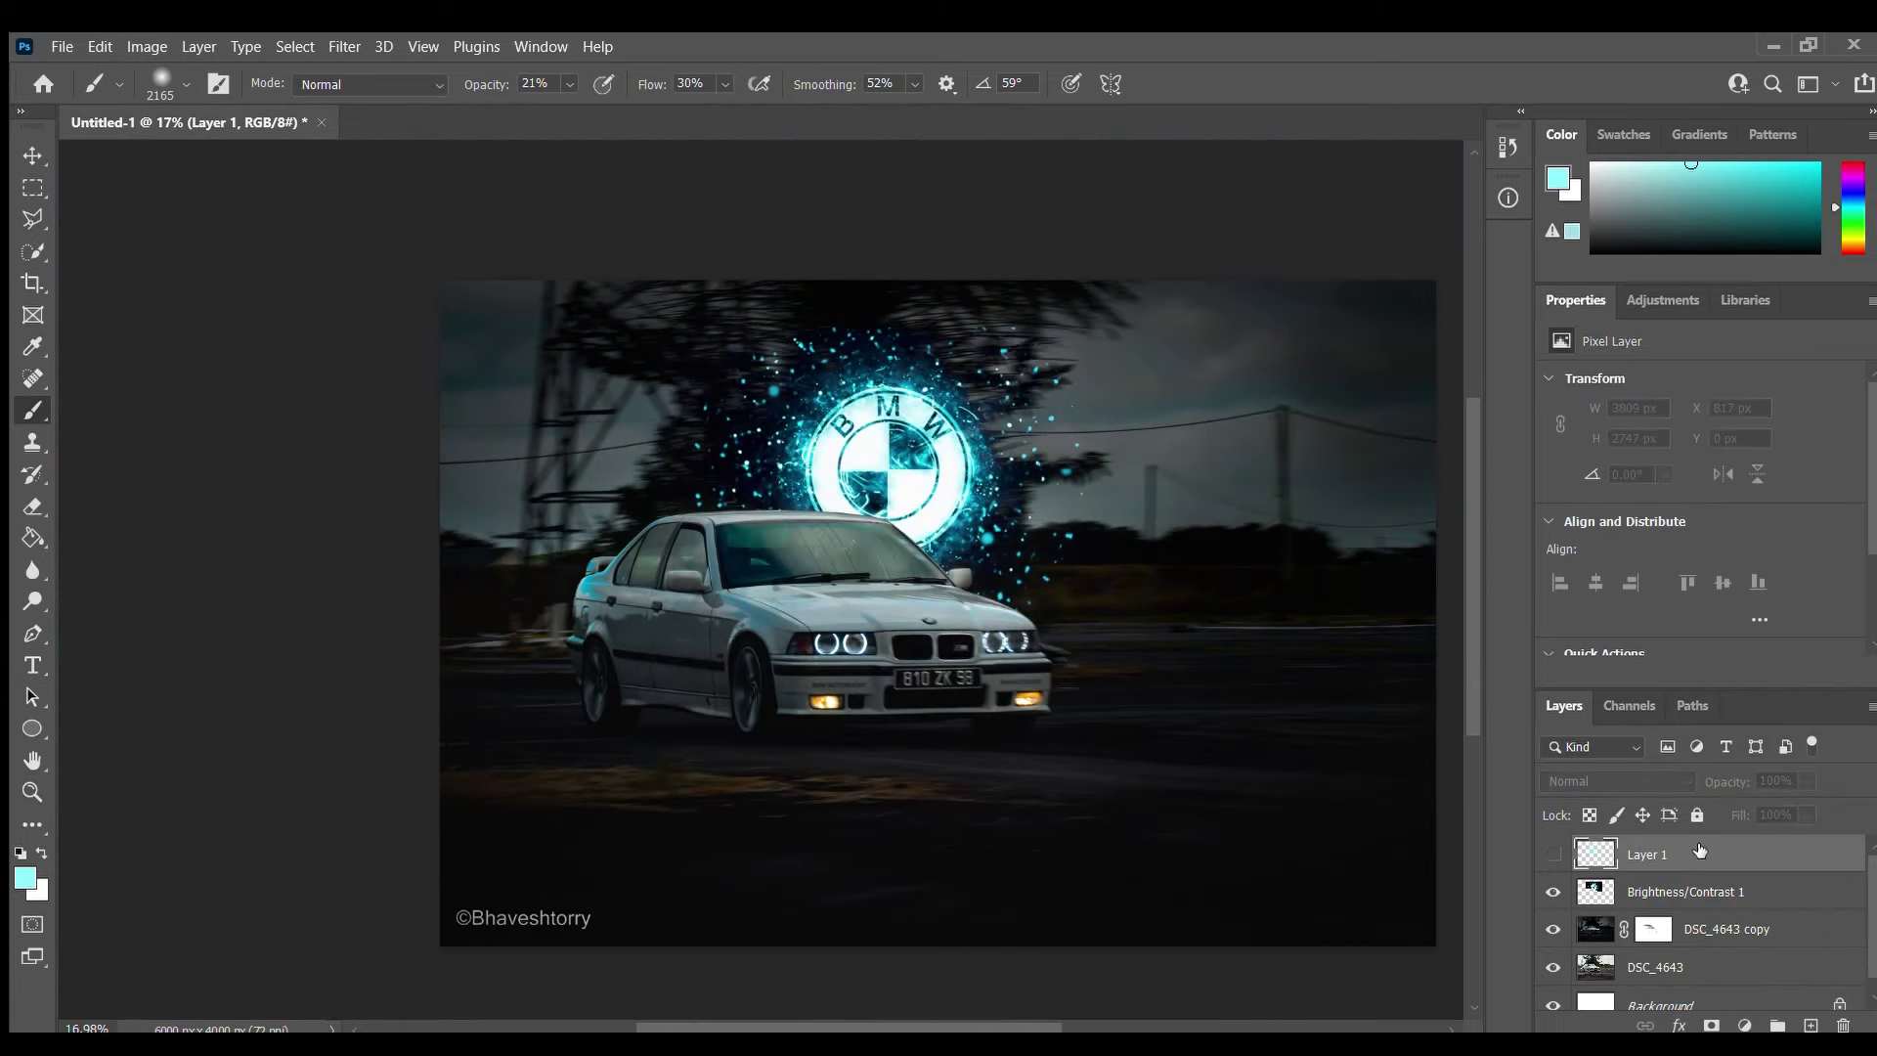
{"action": "key", "text": "ctrl+shift+alt+n"}
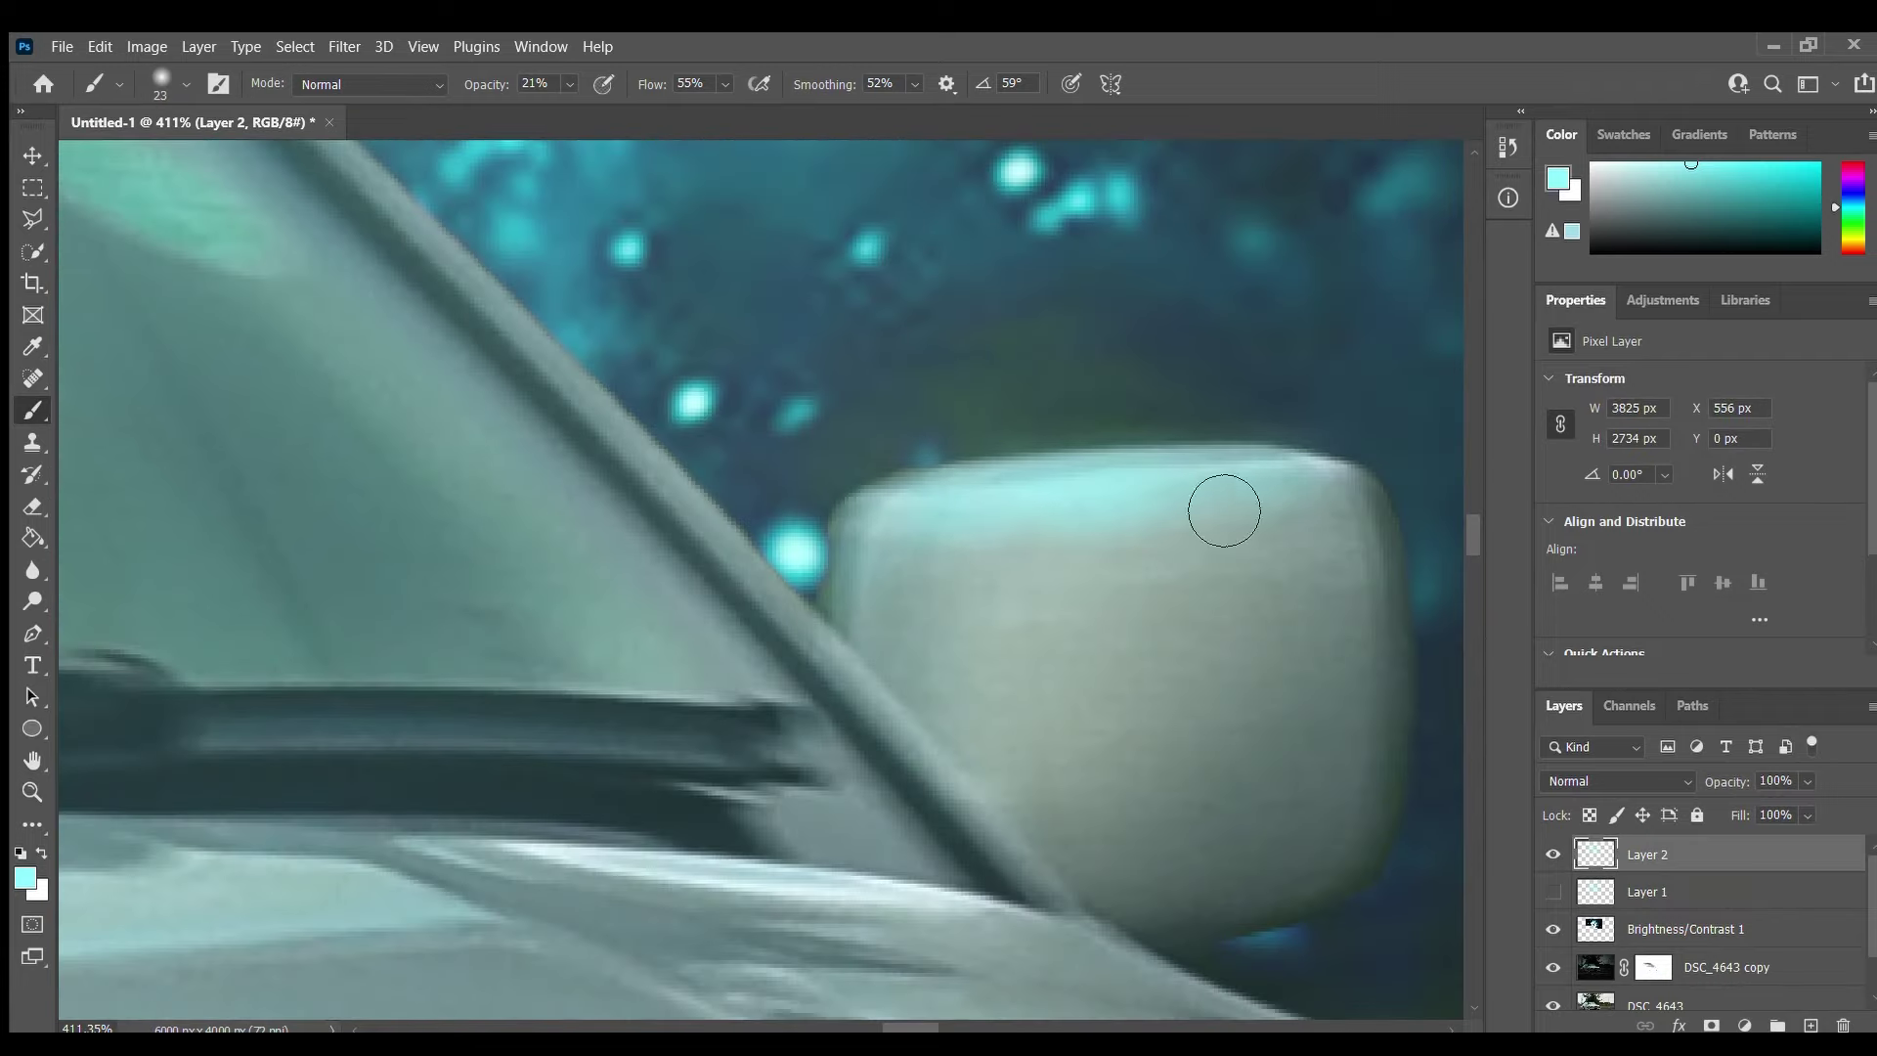
{"action": "scroll", "coordinate": [893, 599], "scroll_direction": "down", "scroll_amount": 10, "text": "alt"}
{"action": "scroll", "coordinate": [893, 599], "scroll_direction": "up", "scroll_amount": 3, "text": "alt"}
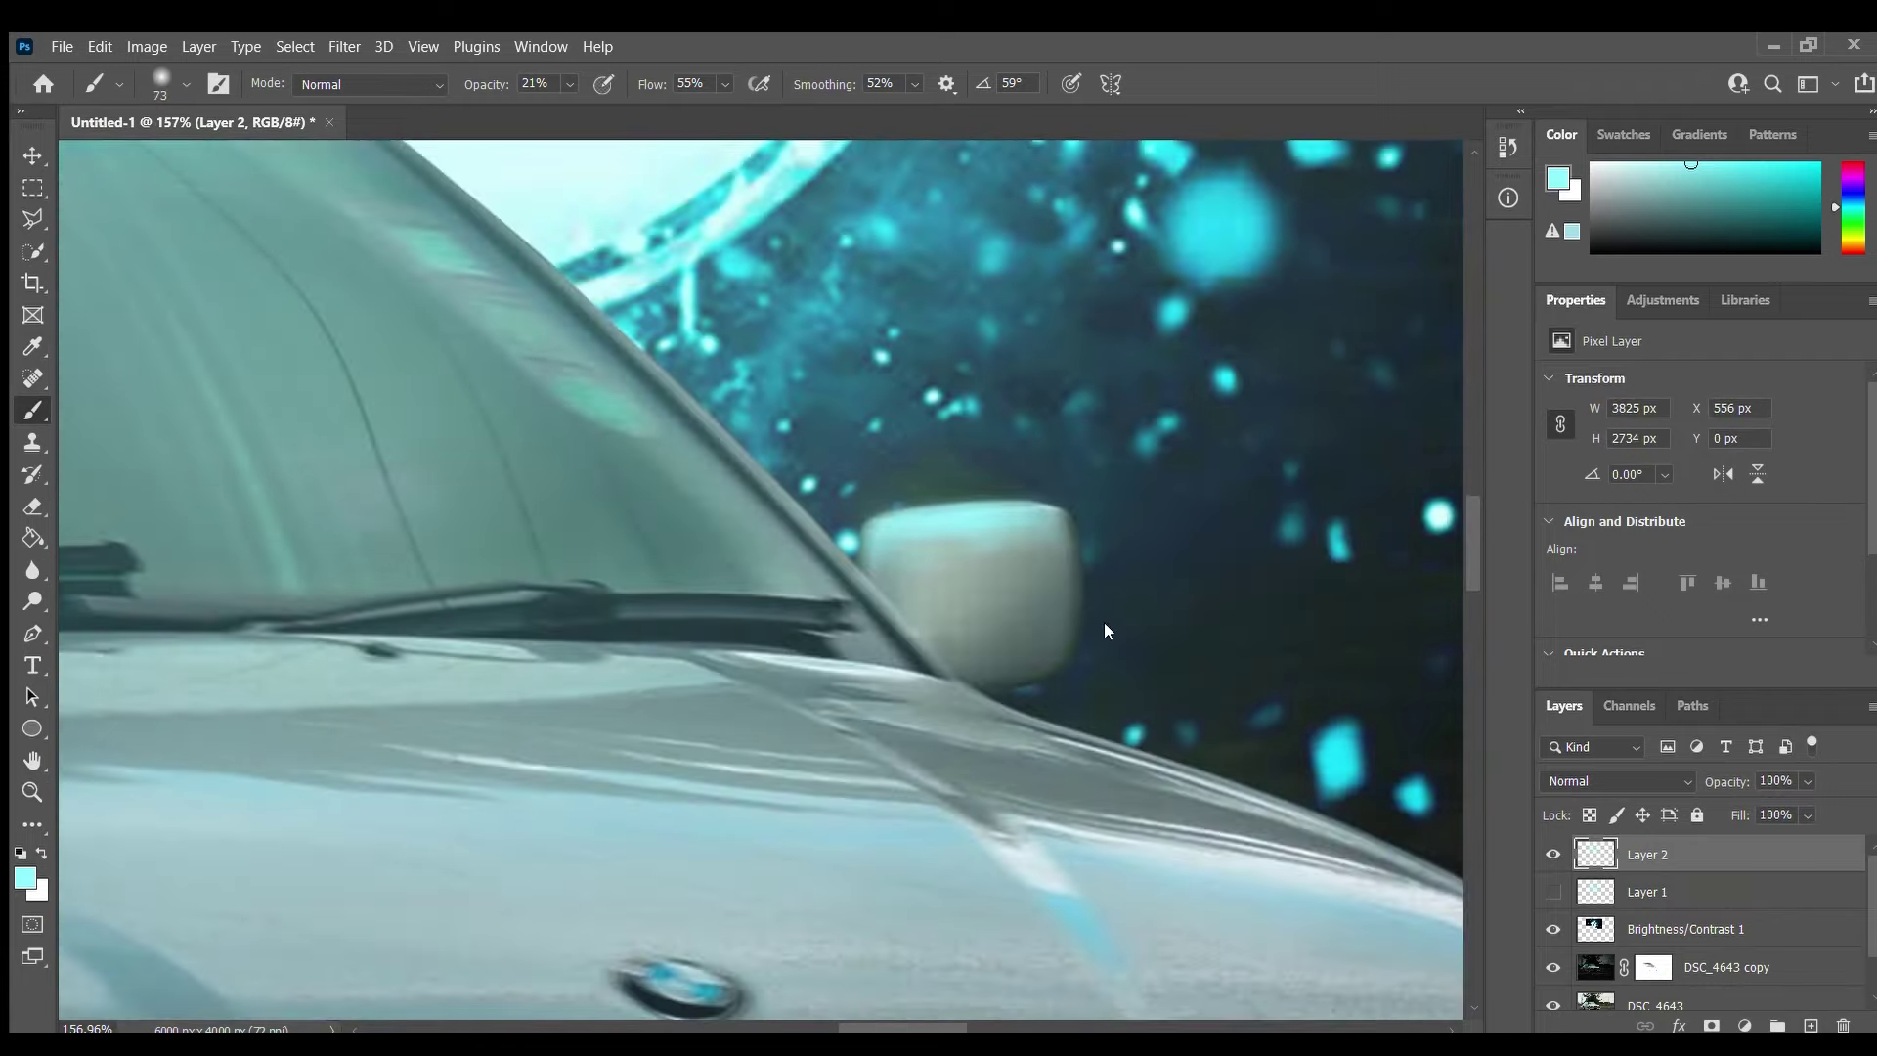
{"action": "scroll", "coordinate": [893, 599], "scroll_direction": "down", "scroll_amount": 2, "text": "alt"}
{"action": "scroll", "coordinate": [893, 598], "scroll_direction": "up", "scroll_amount": 5, "text": "alt"}
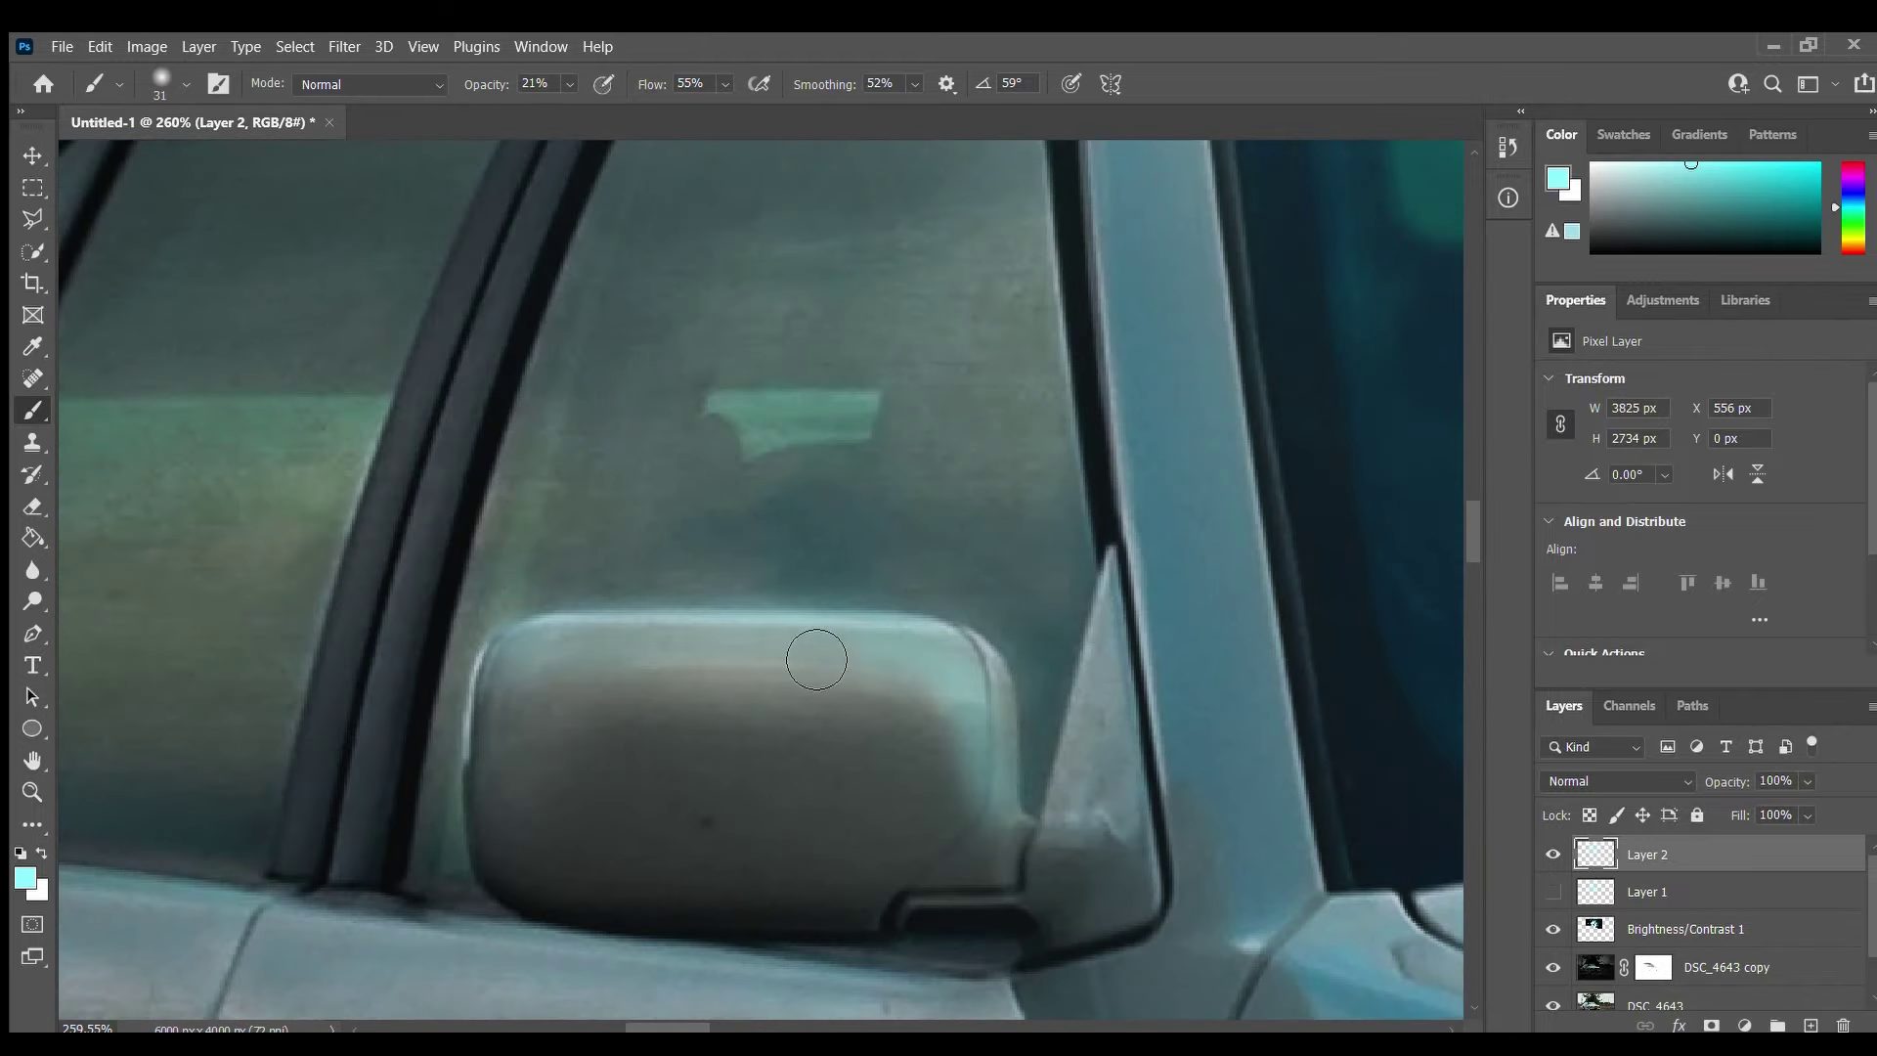
- Duplicate the Brightness/Contrast 1 logo layer to make a hood reflection
{"action": "scroll", "coordinate": [1018, 796], "scroll_direction": "down", "scroll_amount": 10, "text": "alt"}
{"action": "scroll", "coordinate": [696, 557], "scroll_direction": "up", "scroll_amount": 2, "text": "alt"}
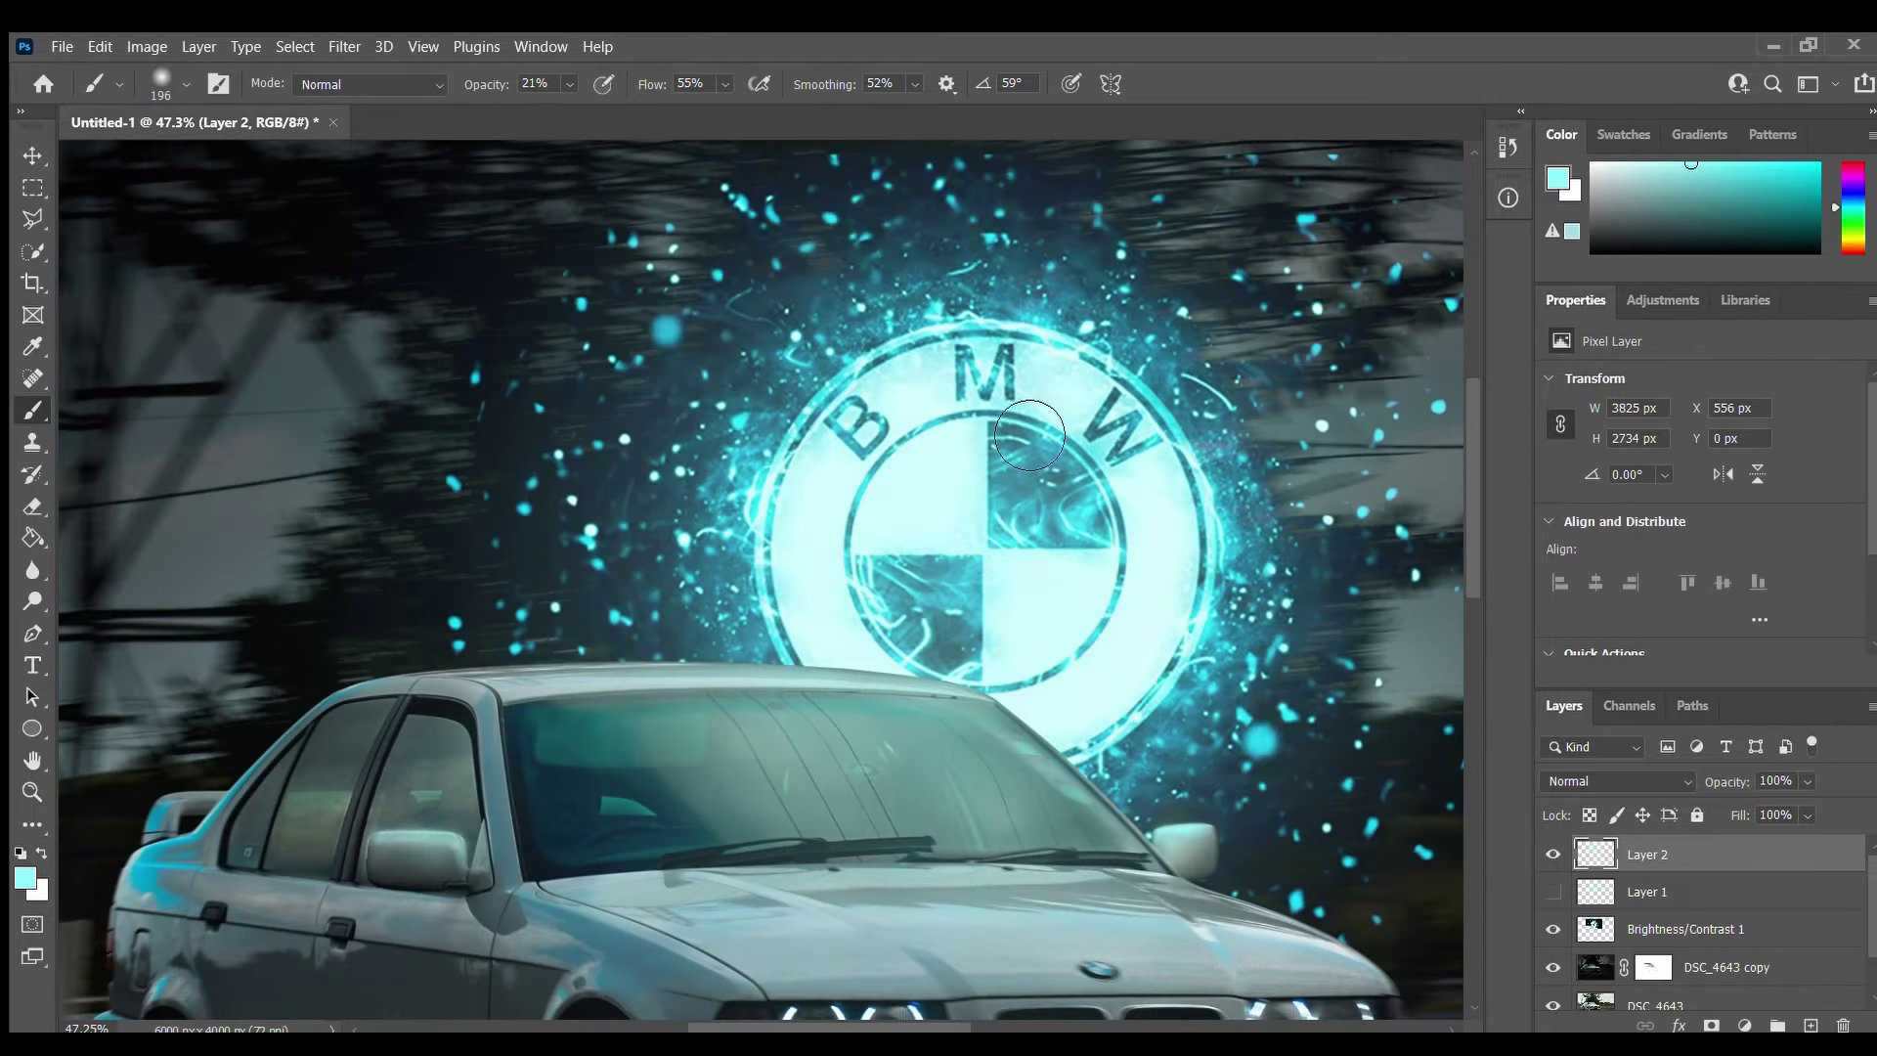
{"action": "scroll", "coordinate": [850, 756], "scroll_direction": "down", "scroll_amount": 2, "text": "alt"}
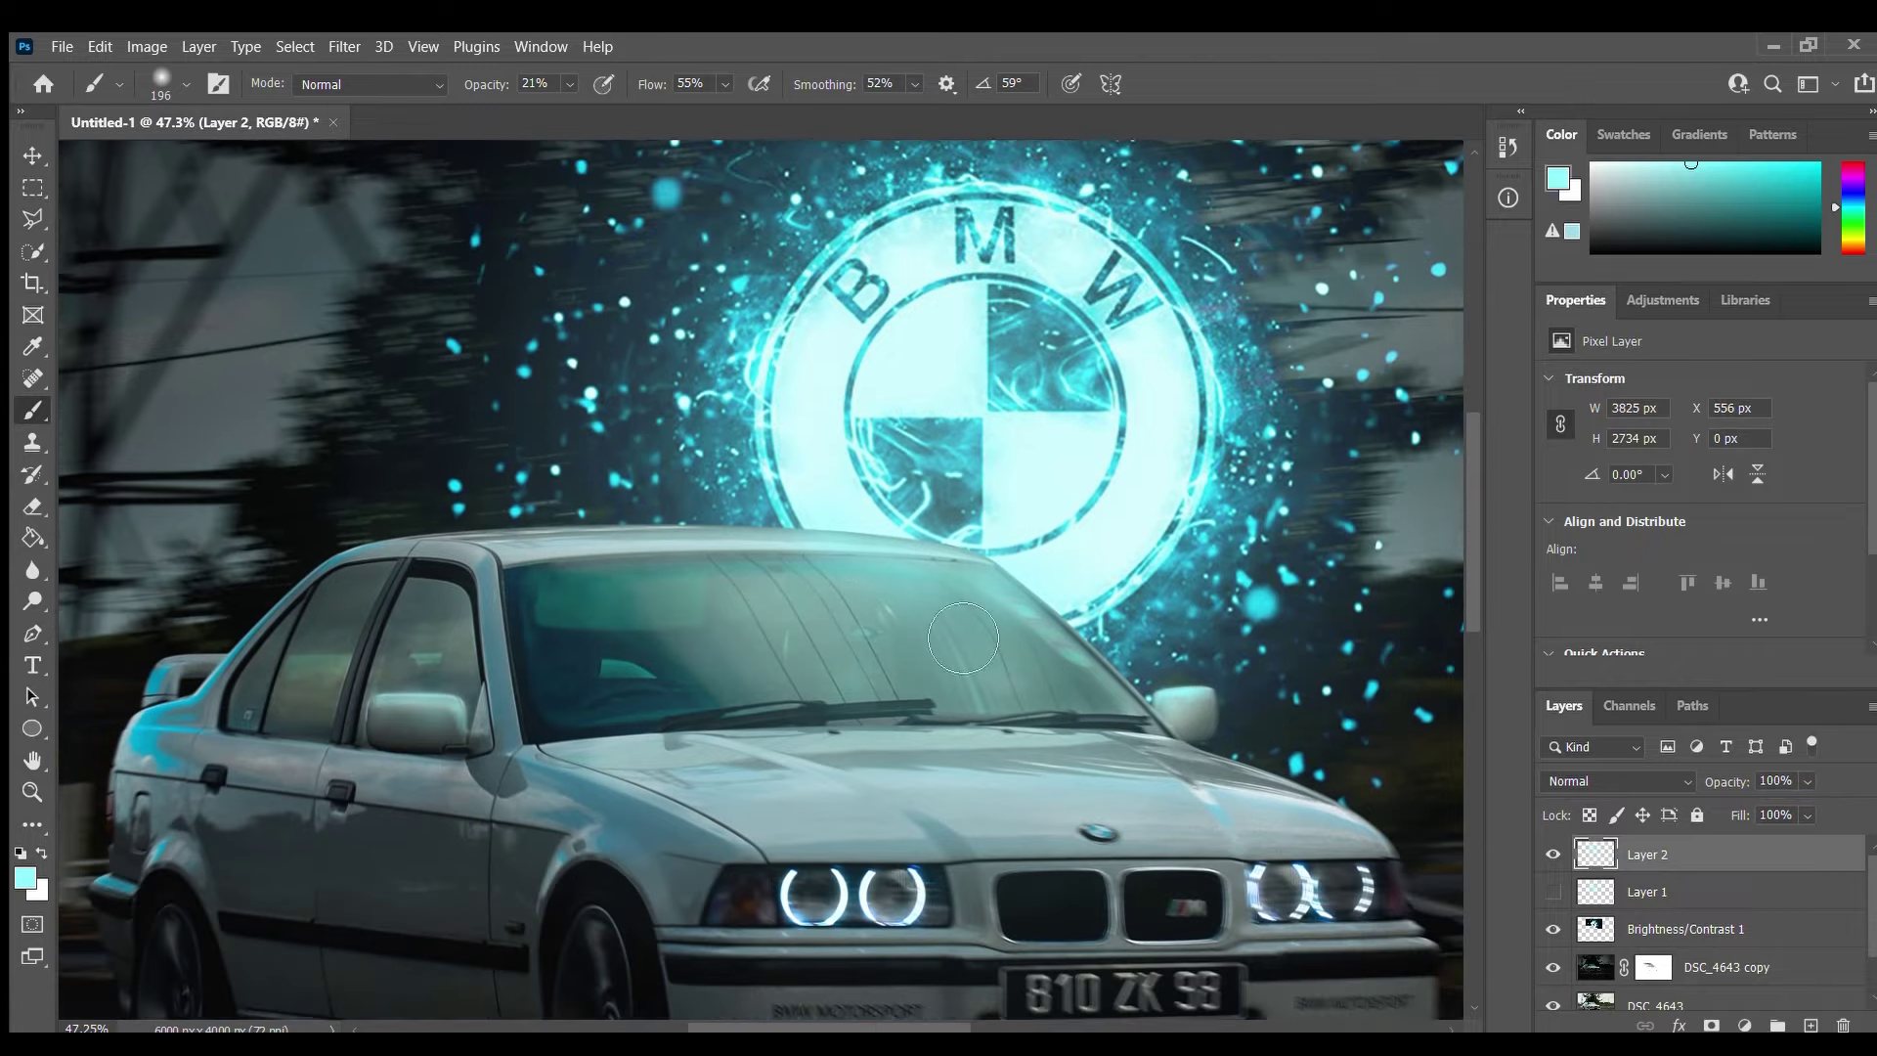
{"action": "scroll", "coordinate": [850, 755], "scroll_direction": "down", "scroll_amount": 3, "text": "alt"}
{"action": "left_click", "coordinate": [1682, 929]}
{"action": "key", "text": "ctrl+j"}
- Flip the logo copy down onto the hood and pin a warp mesh across it
{"action": "key", "text": "ctrl+t"}
{"action": "left_click_drag", "start_coordinate": [748, 405], "coordinate": [761, 720]}
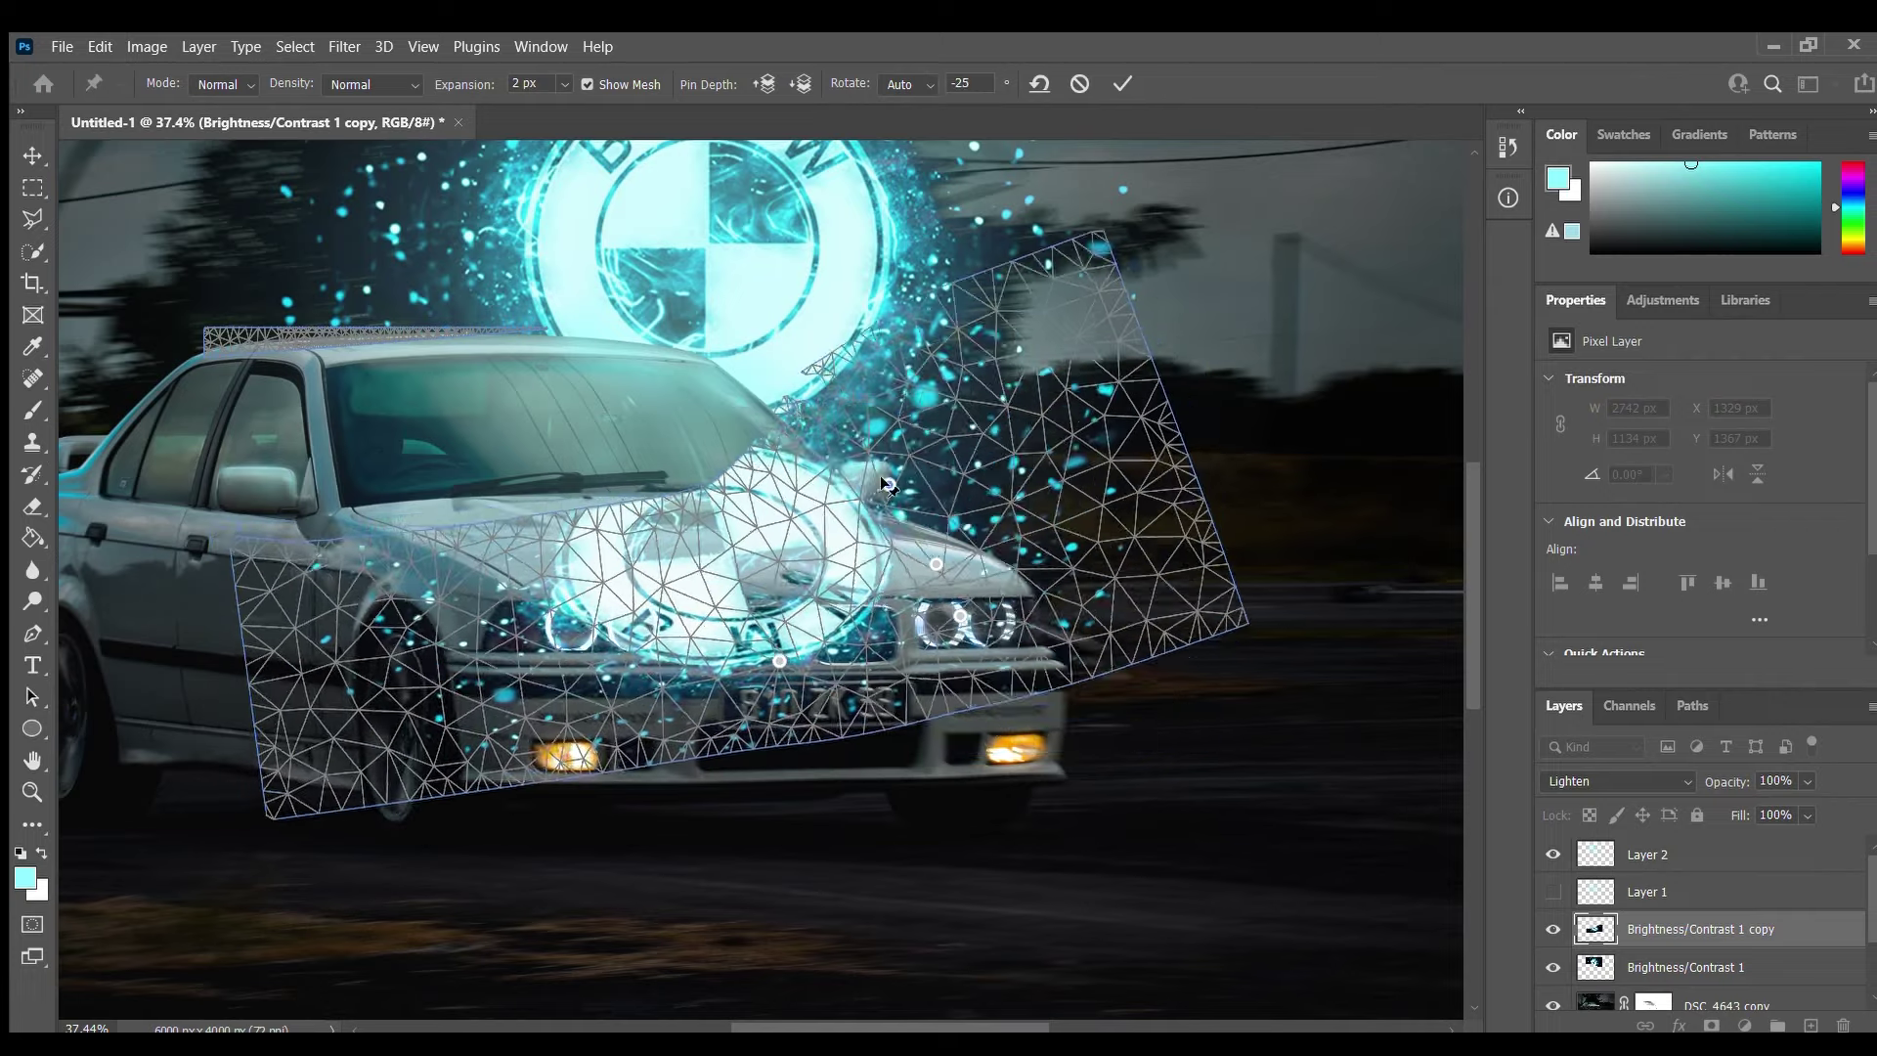
{"action": "left_click", "coordinate": [688, 488]}
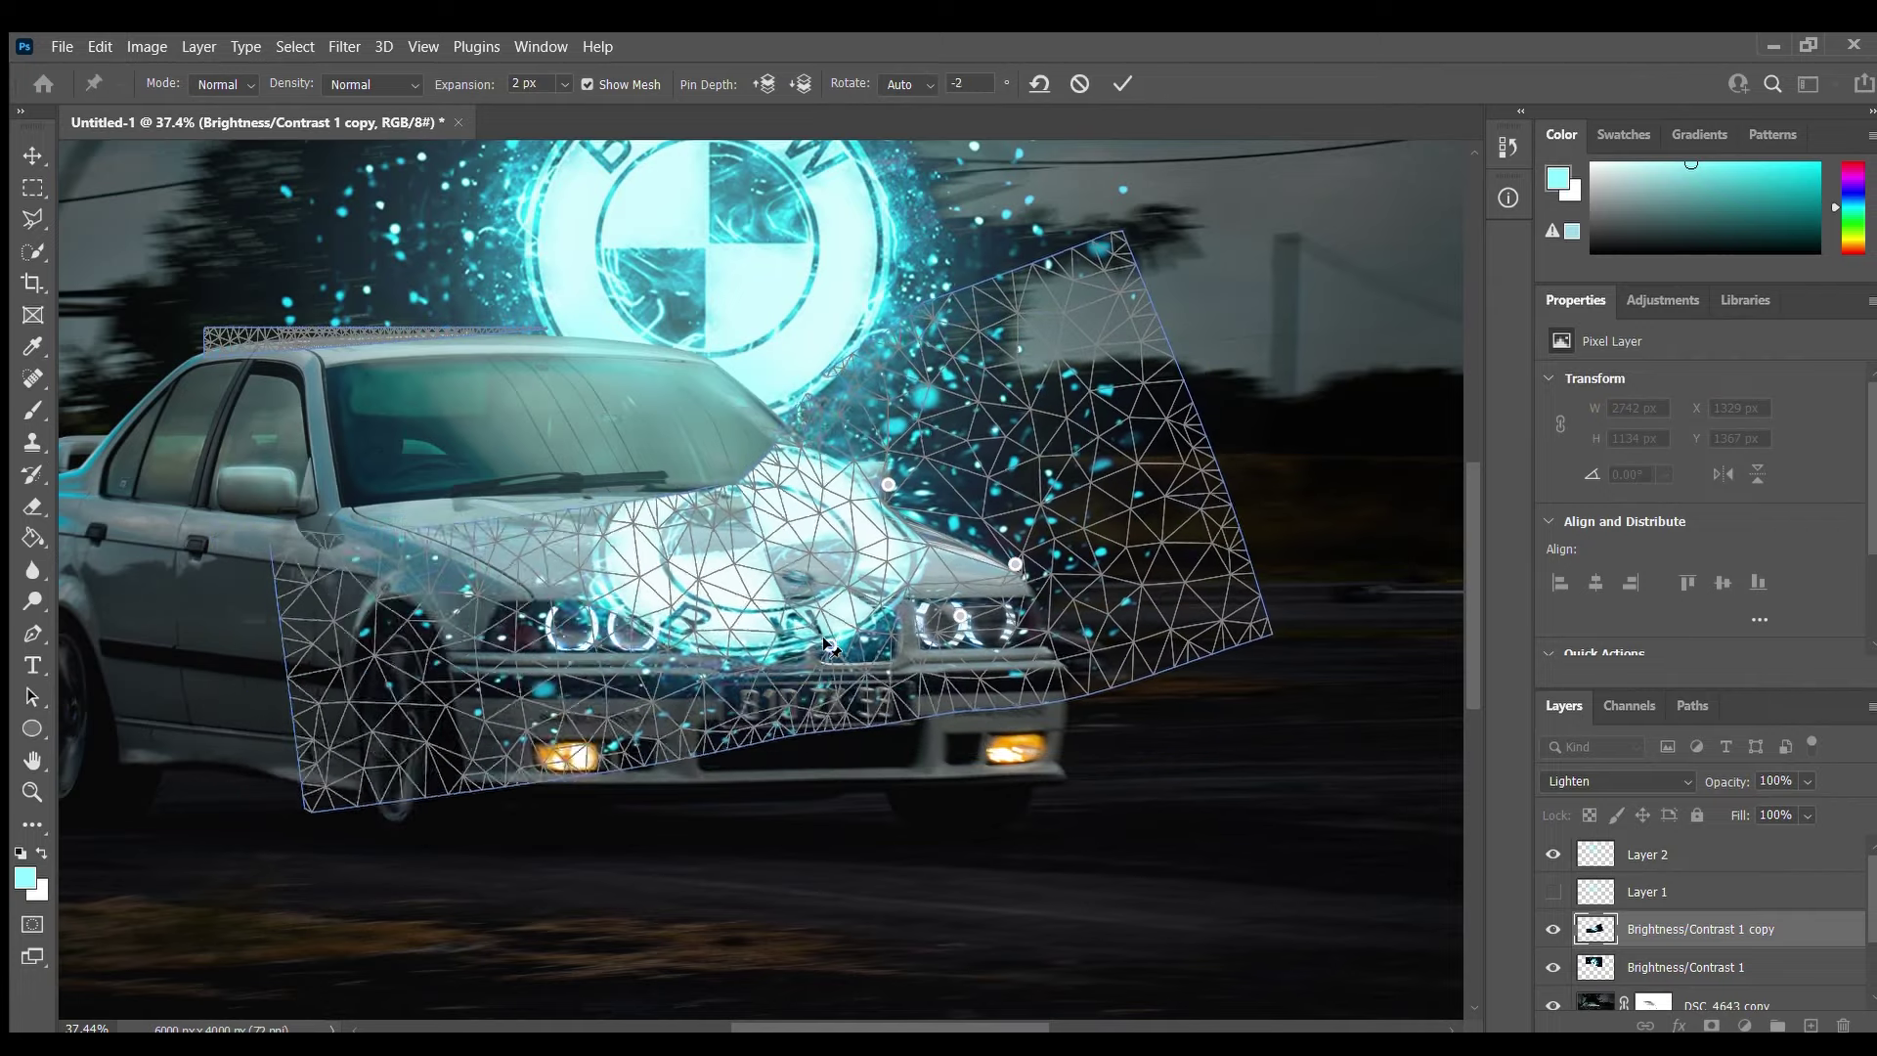
{"action": "left_click", "coordinate": [811, 498]}
{"action": "left_click", "coordinate": [652, 531]}
{"action": "left_click", "coordinate": [896, 520]}
- Bend and rotate the reflection to follow the hood's curve and commit the warp
{"action": "left_click_drag", "start_coordinate": [936, 564], "coordinate": [1016, 565]}
{"action": "left_click_drag", "start_coordinate": [847, 521], "coordinate": [866, 539]}
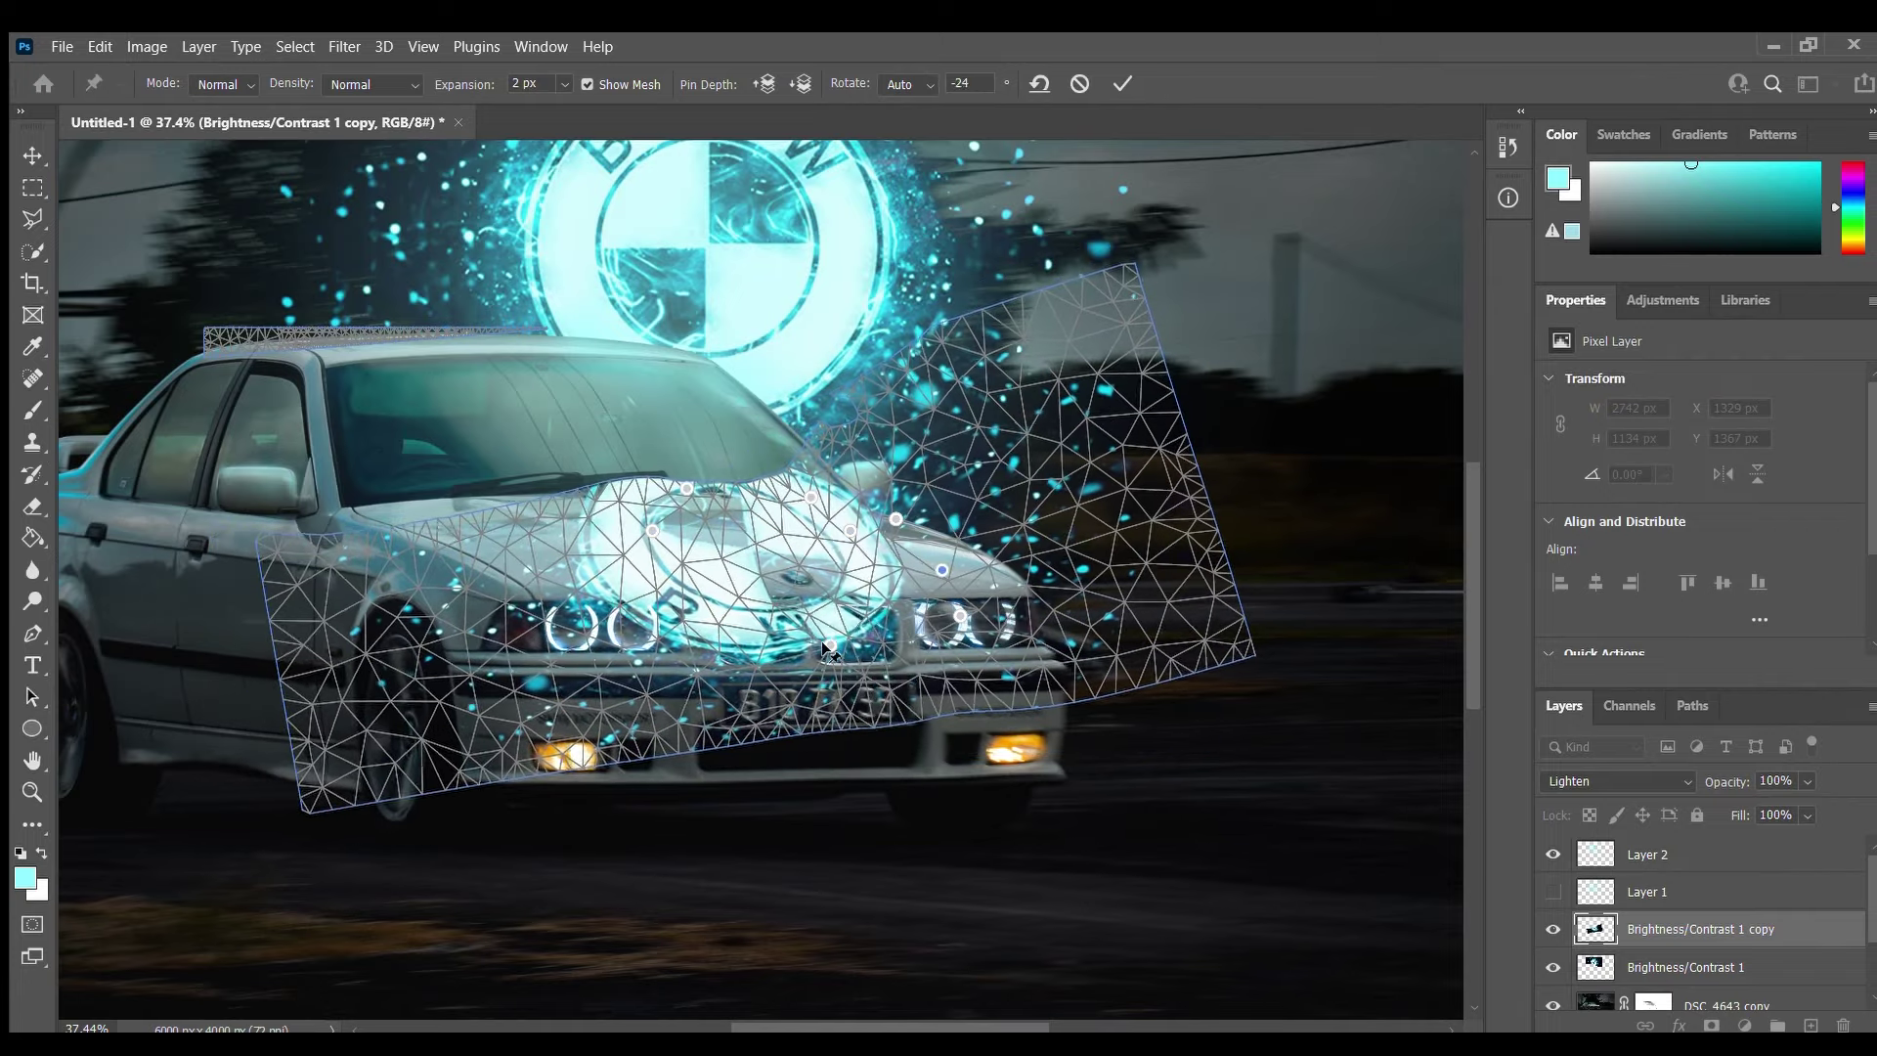
{"action": "left_click_drag", "start_coordinate": [652, 531], "coordinate": [668, 531]}
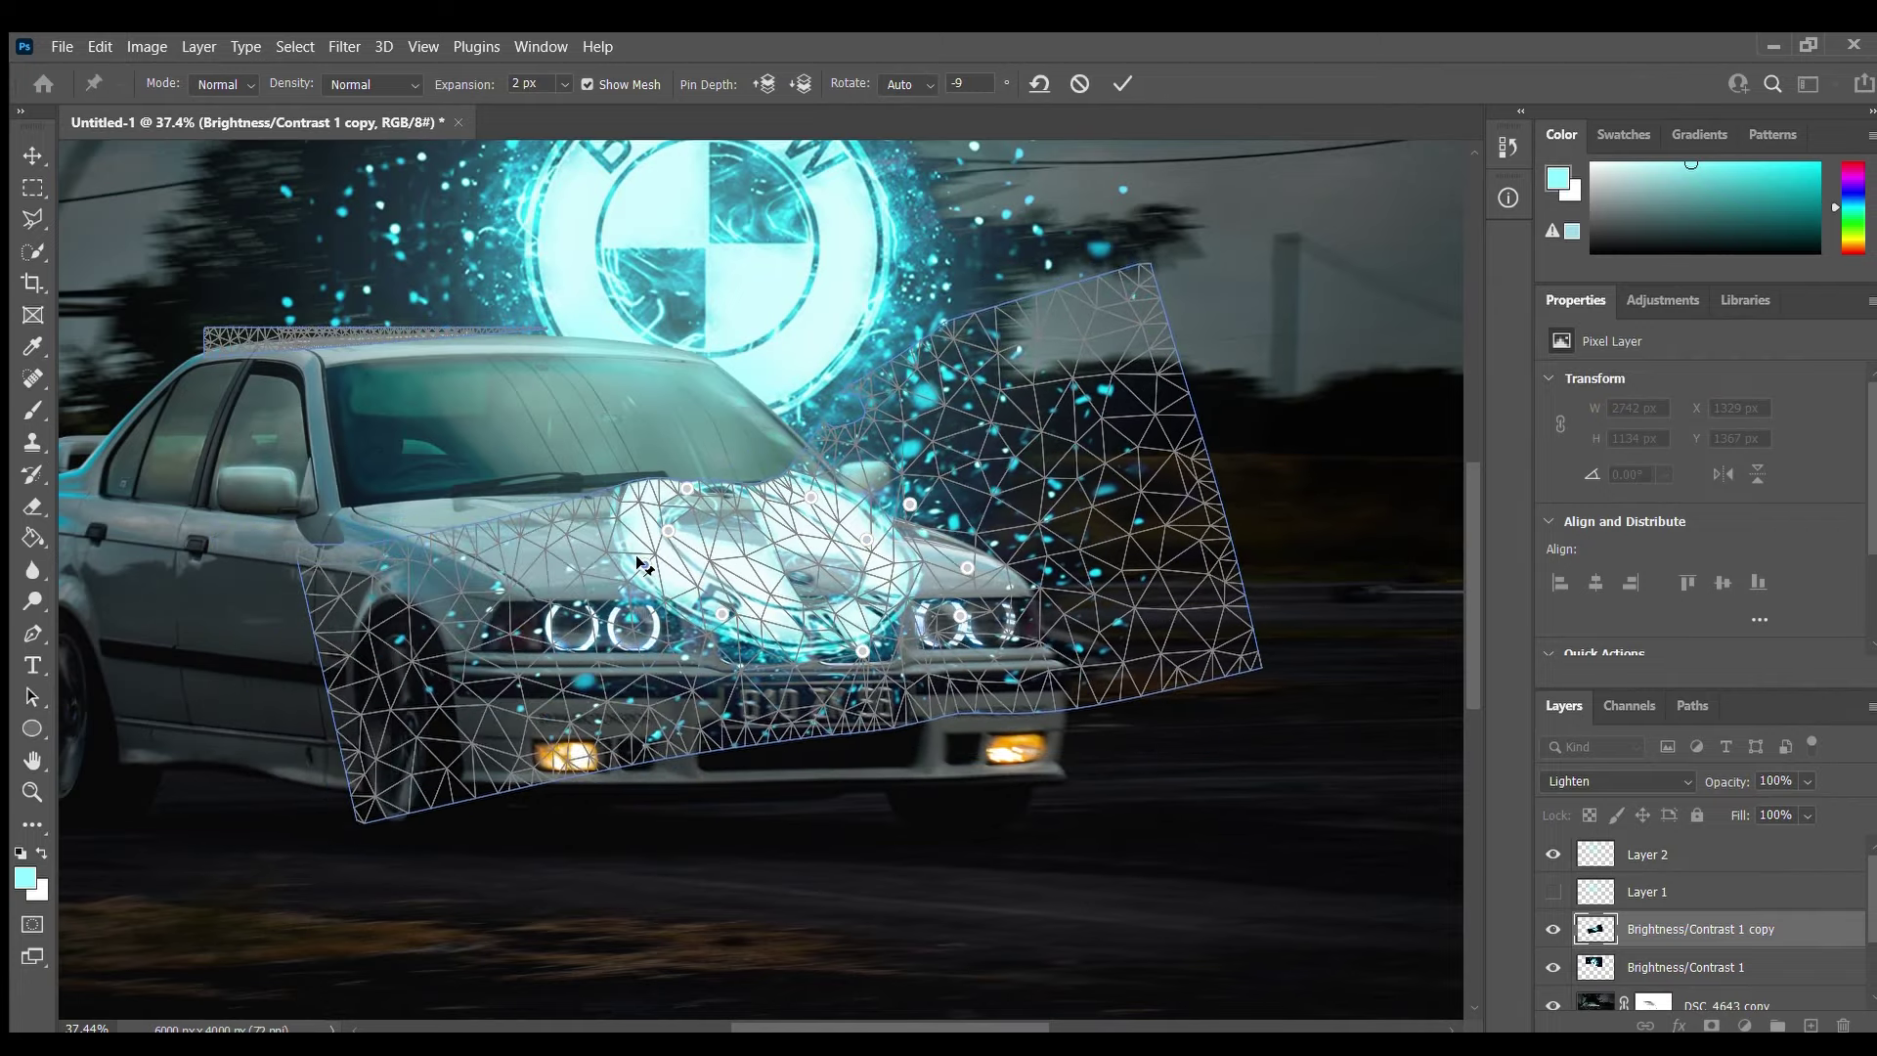
{"action": "key", "text": "Return"}
{"action": "key", "text": "b"}
{"action": "key", "text": "ctrl+minus"}
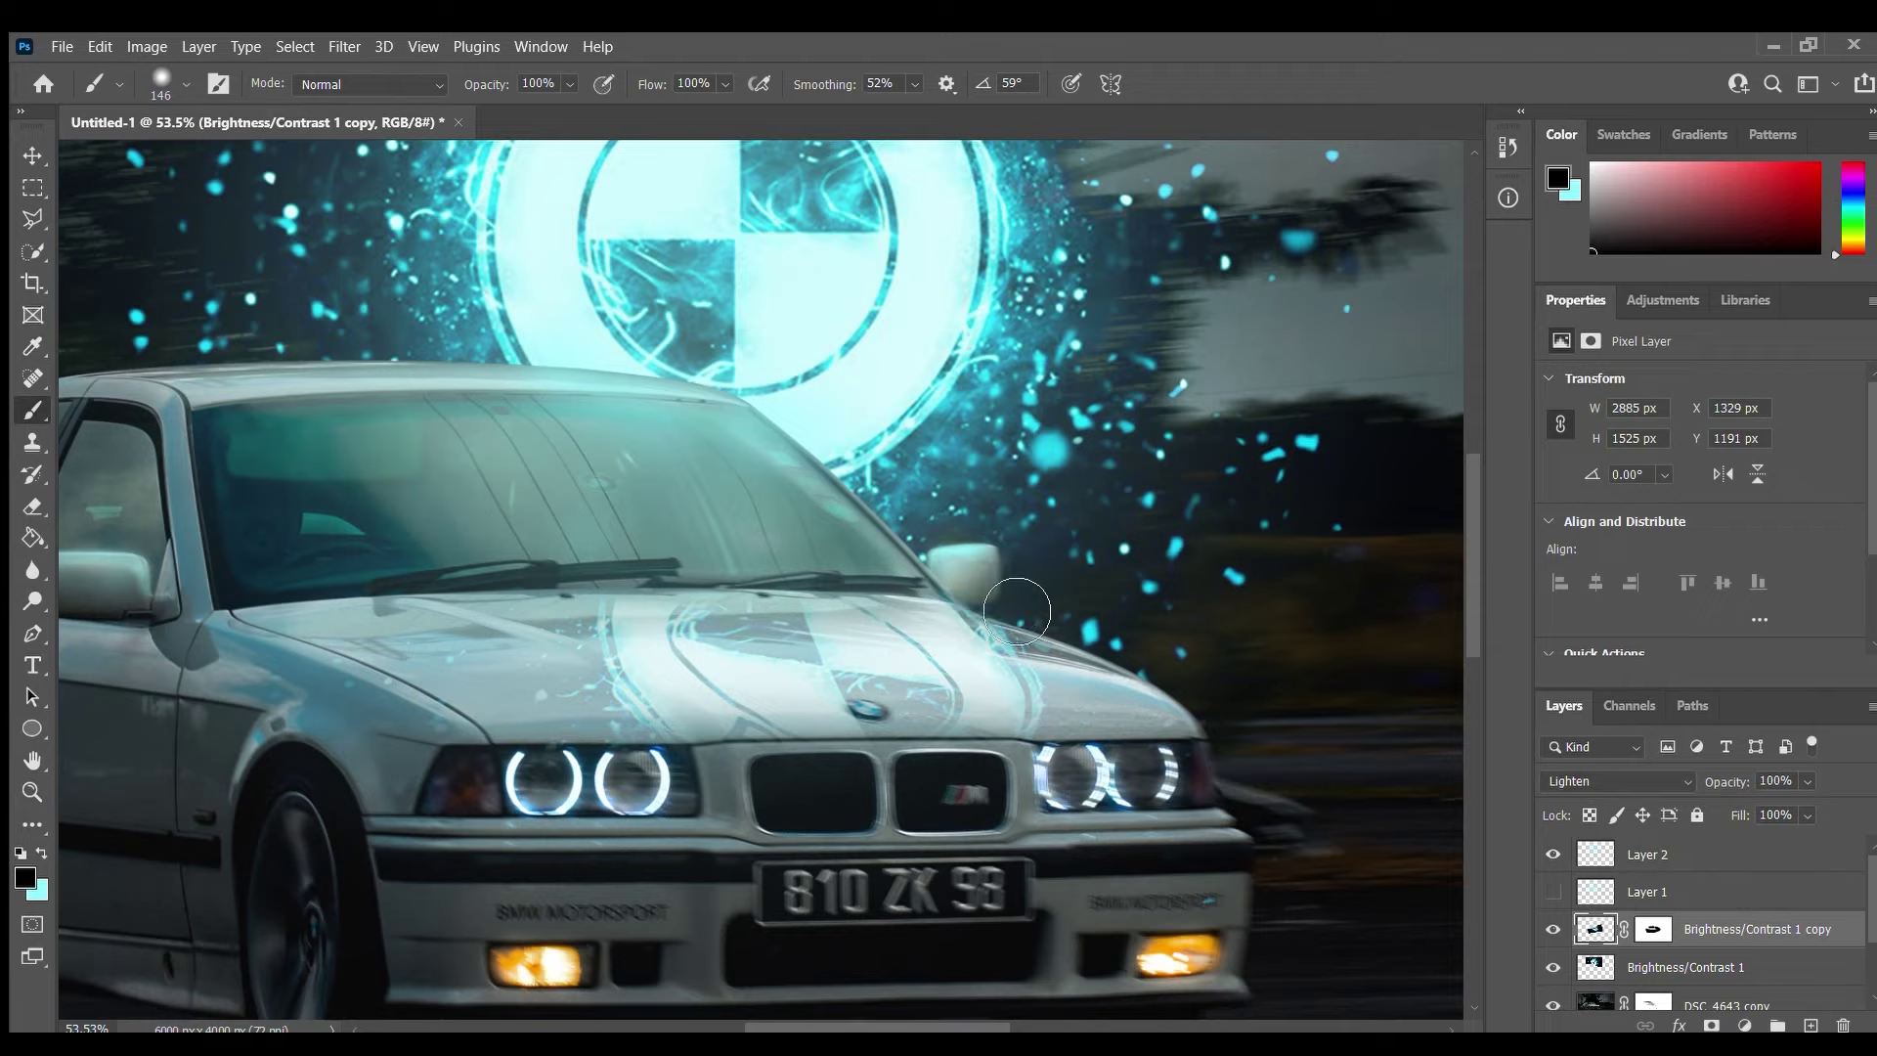
- Duplicate the hood reflection to brighten it and mask it around the windscreen and wipers
{"action": "key", "text": "ctrl+j"}
{"action": "key", "text": "ctrl+j"}
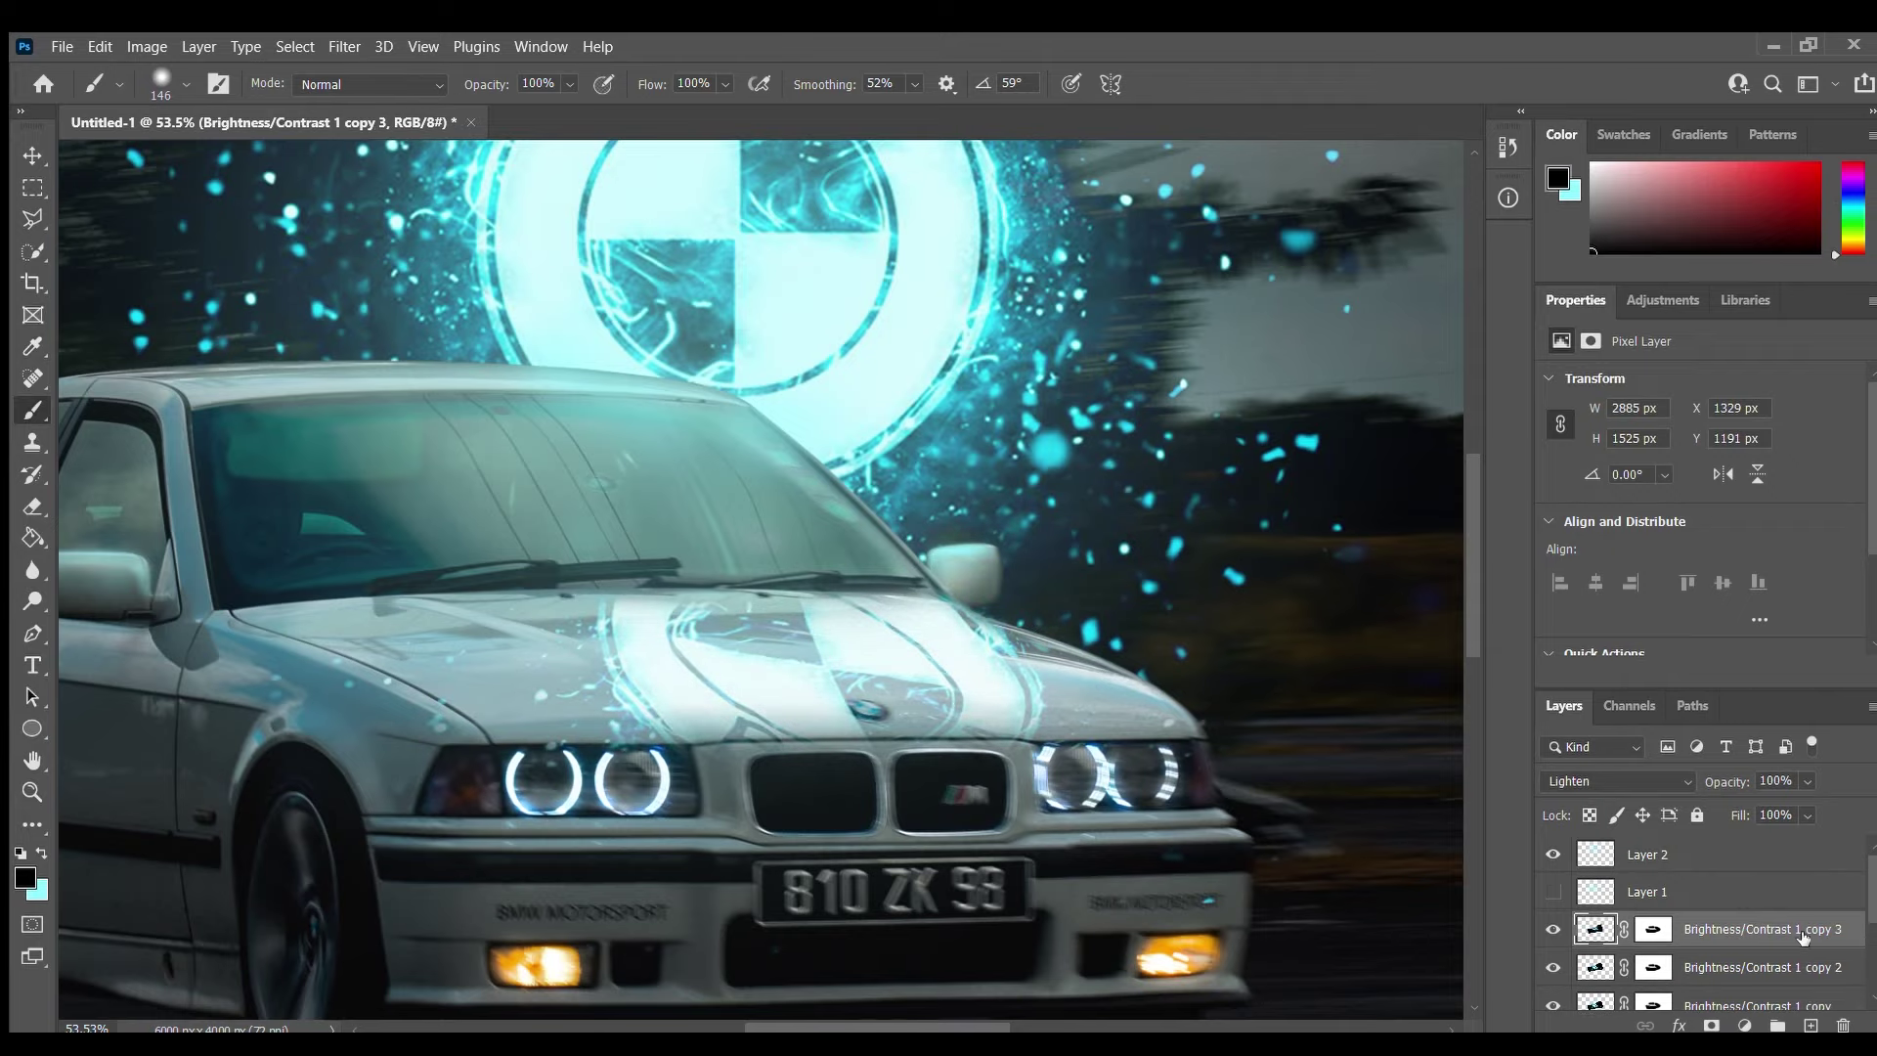
{"action": "key", "text": "alt+bracketleft"}
{"action": "key", "text": "alt+bracketleft"}
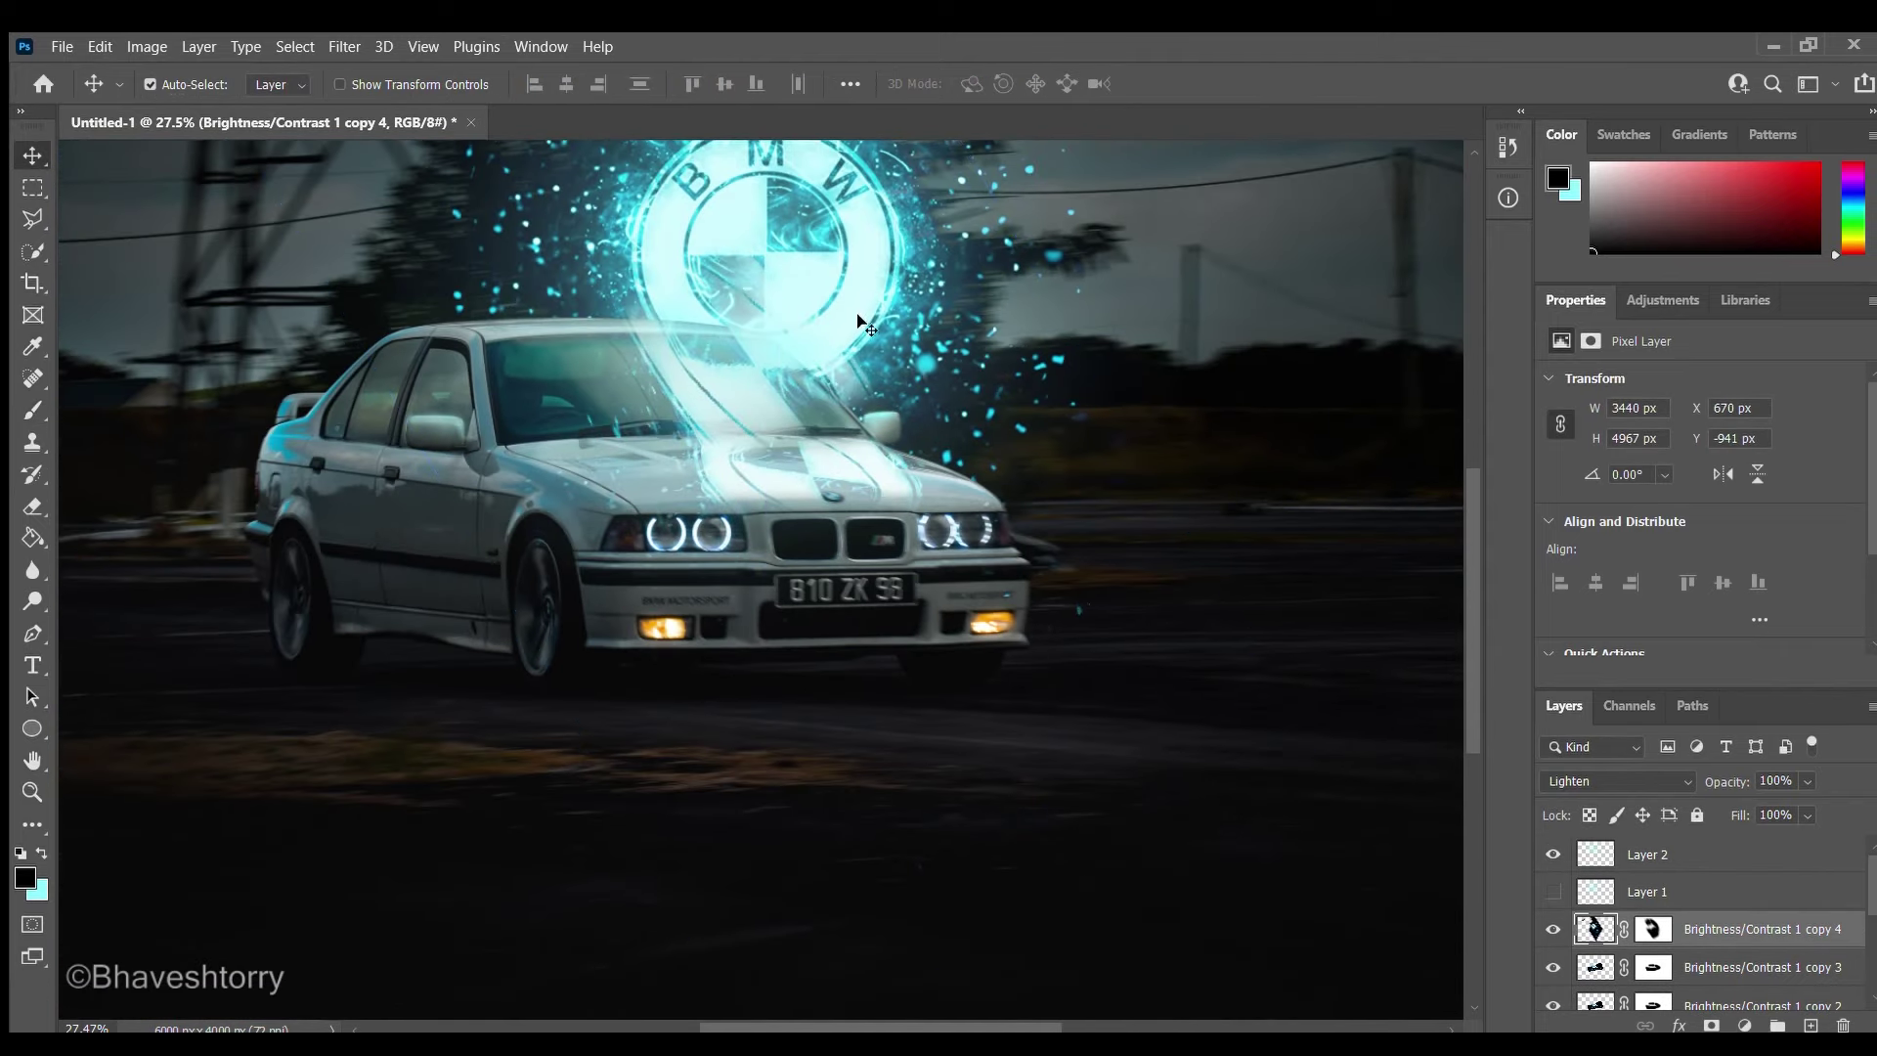
{"action": "key", "text": "shift+b"}
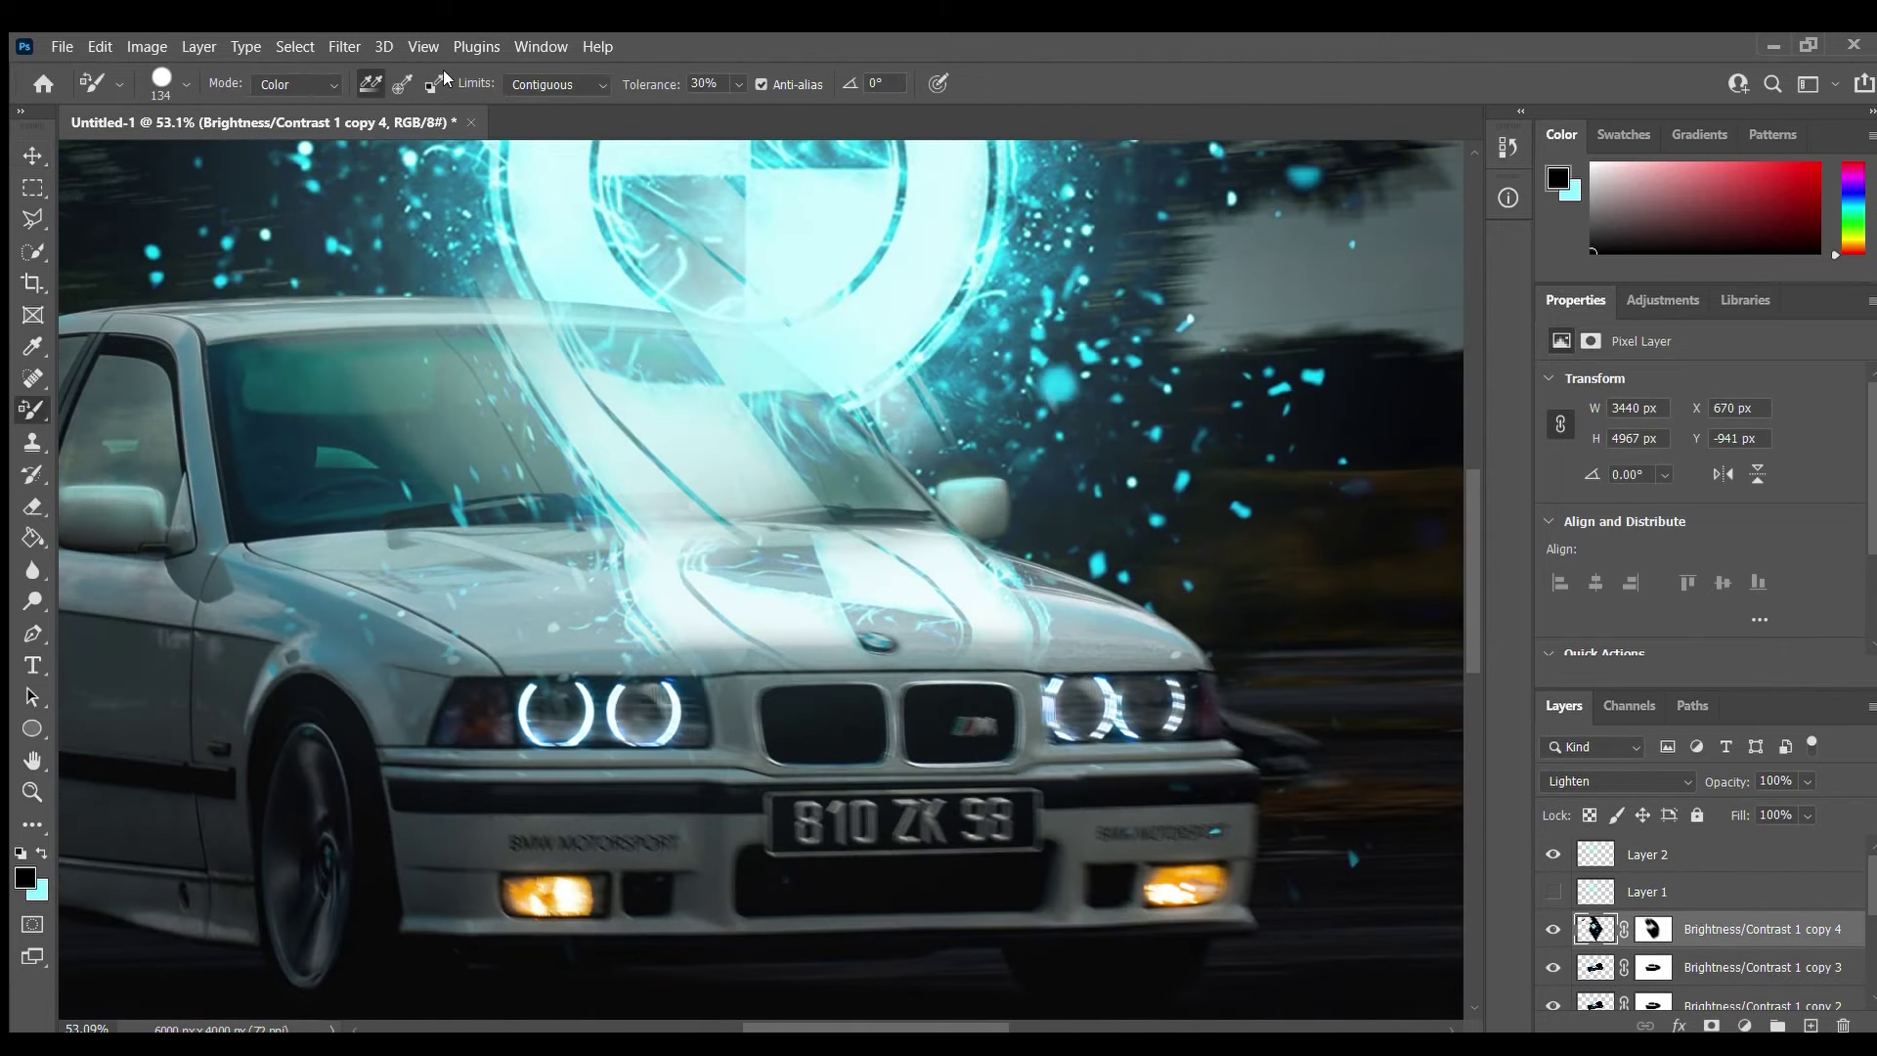
{"action": "key", "text": "shift+b"}
{"action": "key", "text": "shift+b"}
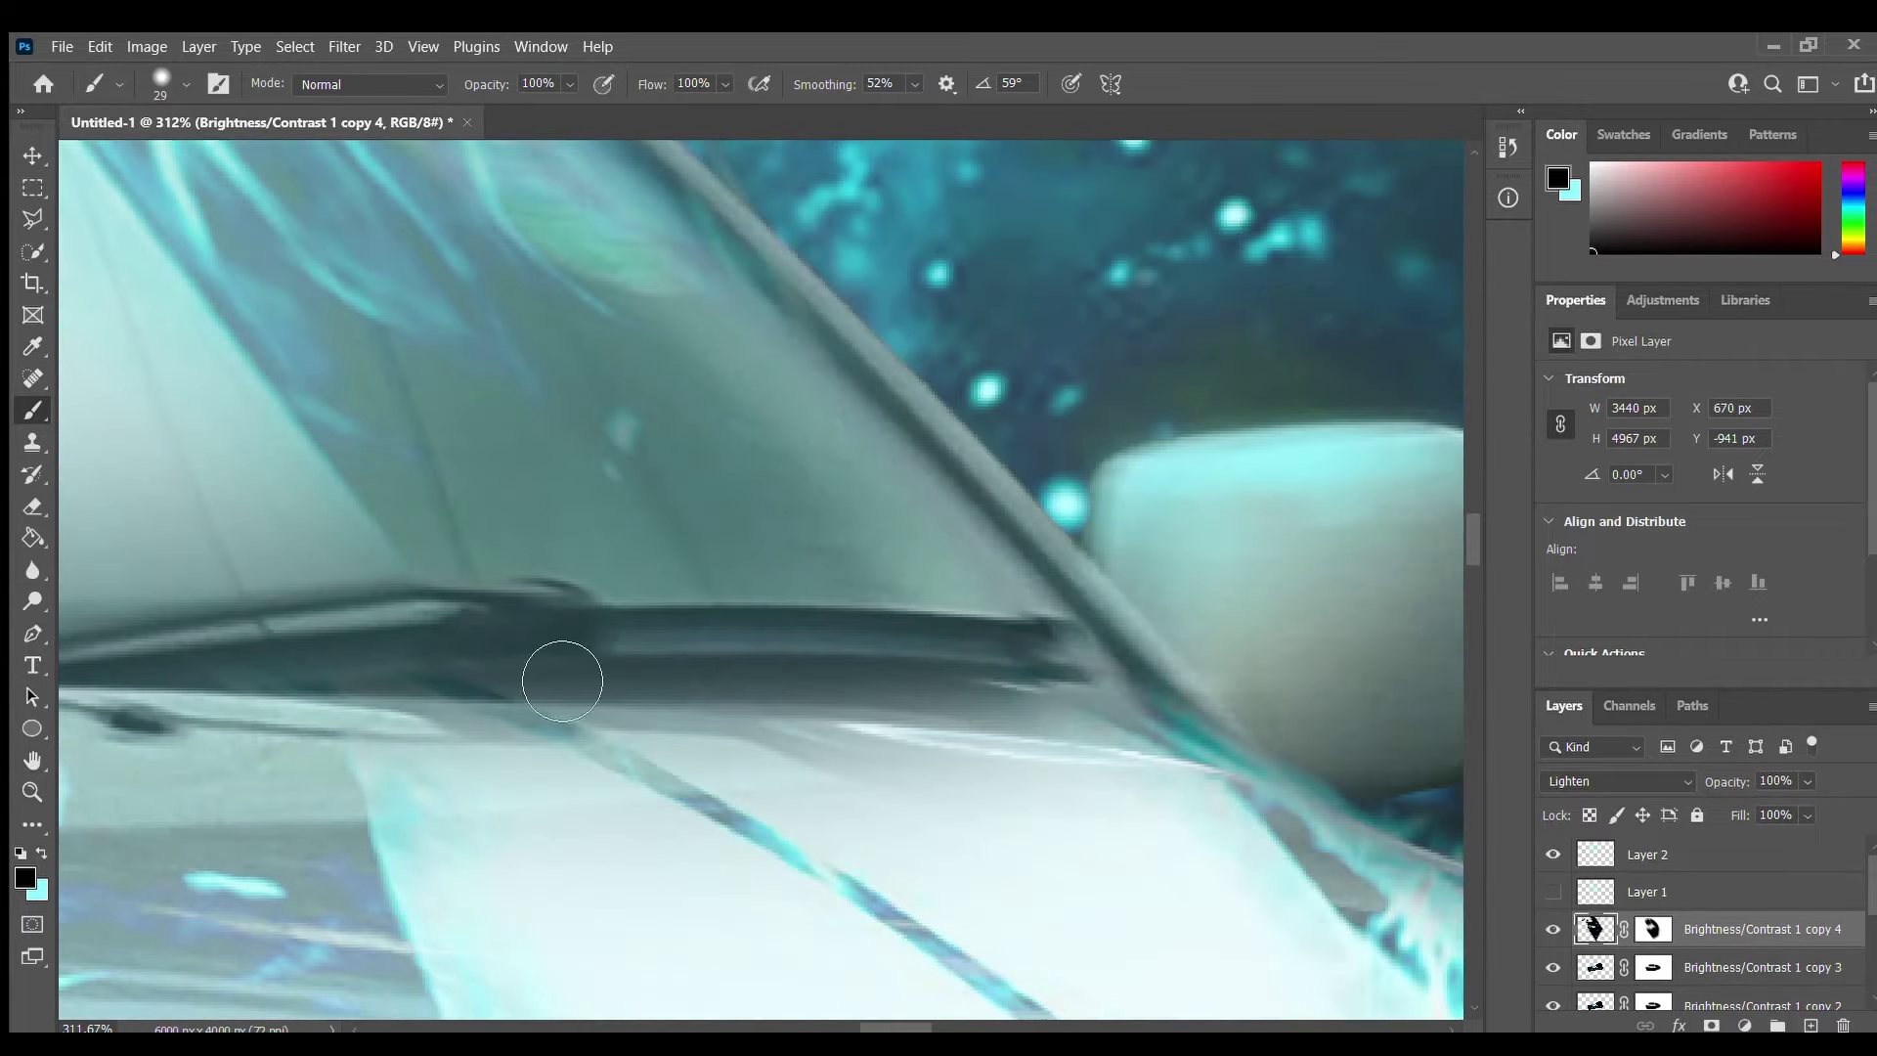
{"action": "scroll", "coordinate": [561, 671], "scroll_direction": "down", "scroll_amount": 8}
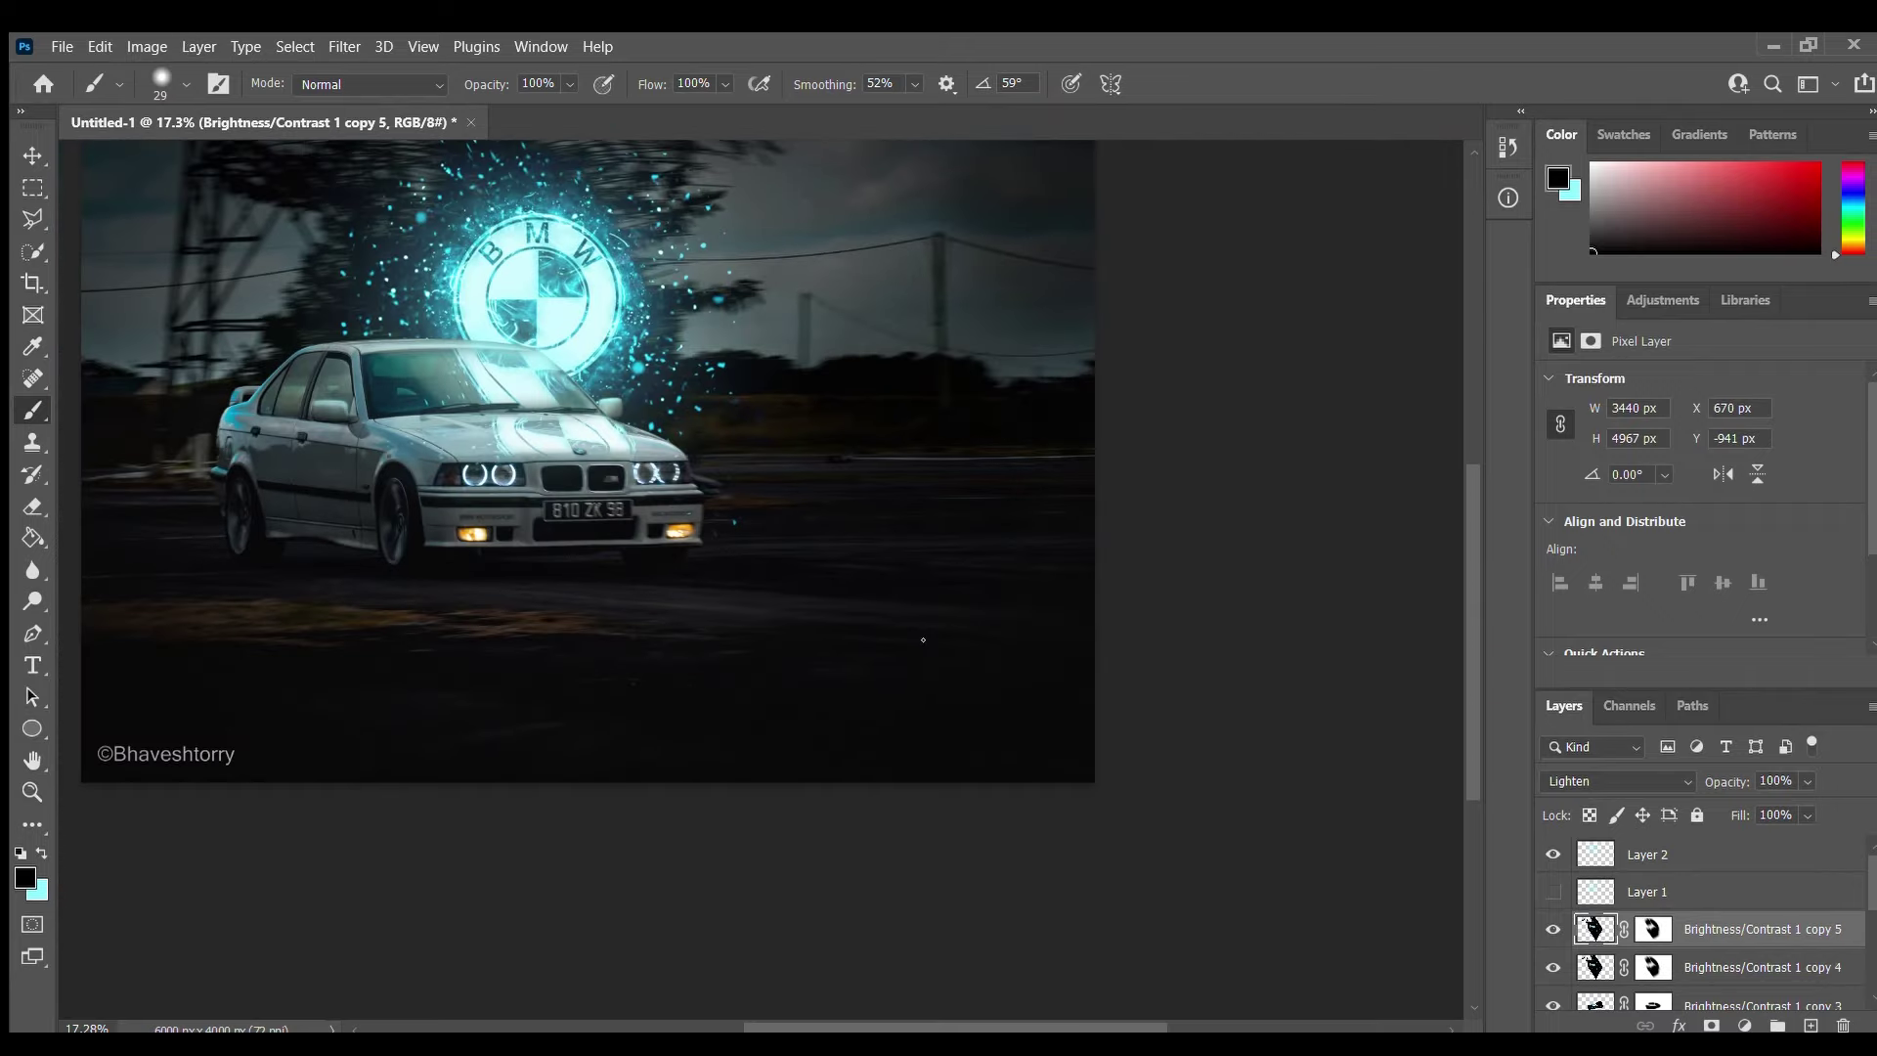
- Touch up the DSC_4643 copy mask with the brush, swapping to white and black colours
{"action": "left_click_drag", "start_coordinate": [745, 527], "coordinate": [877, 655]}
{"action": "scroll", "coordinate": [1557, 913], "scroll_direction": "down", "scroll_amount": 3}
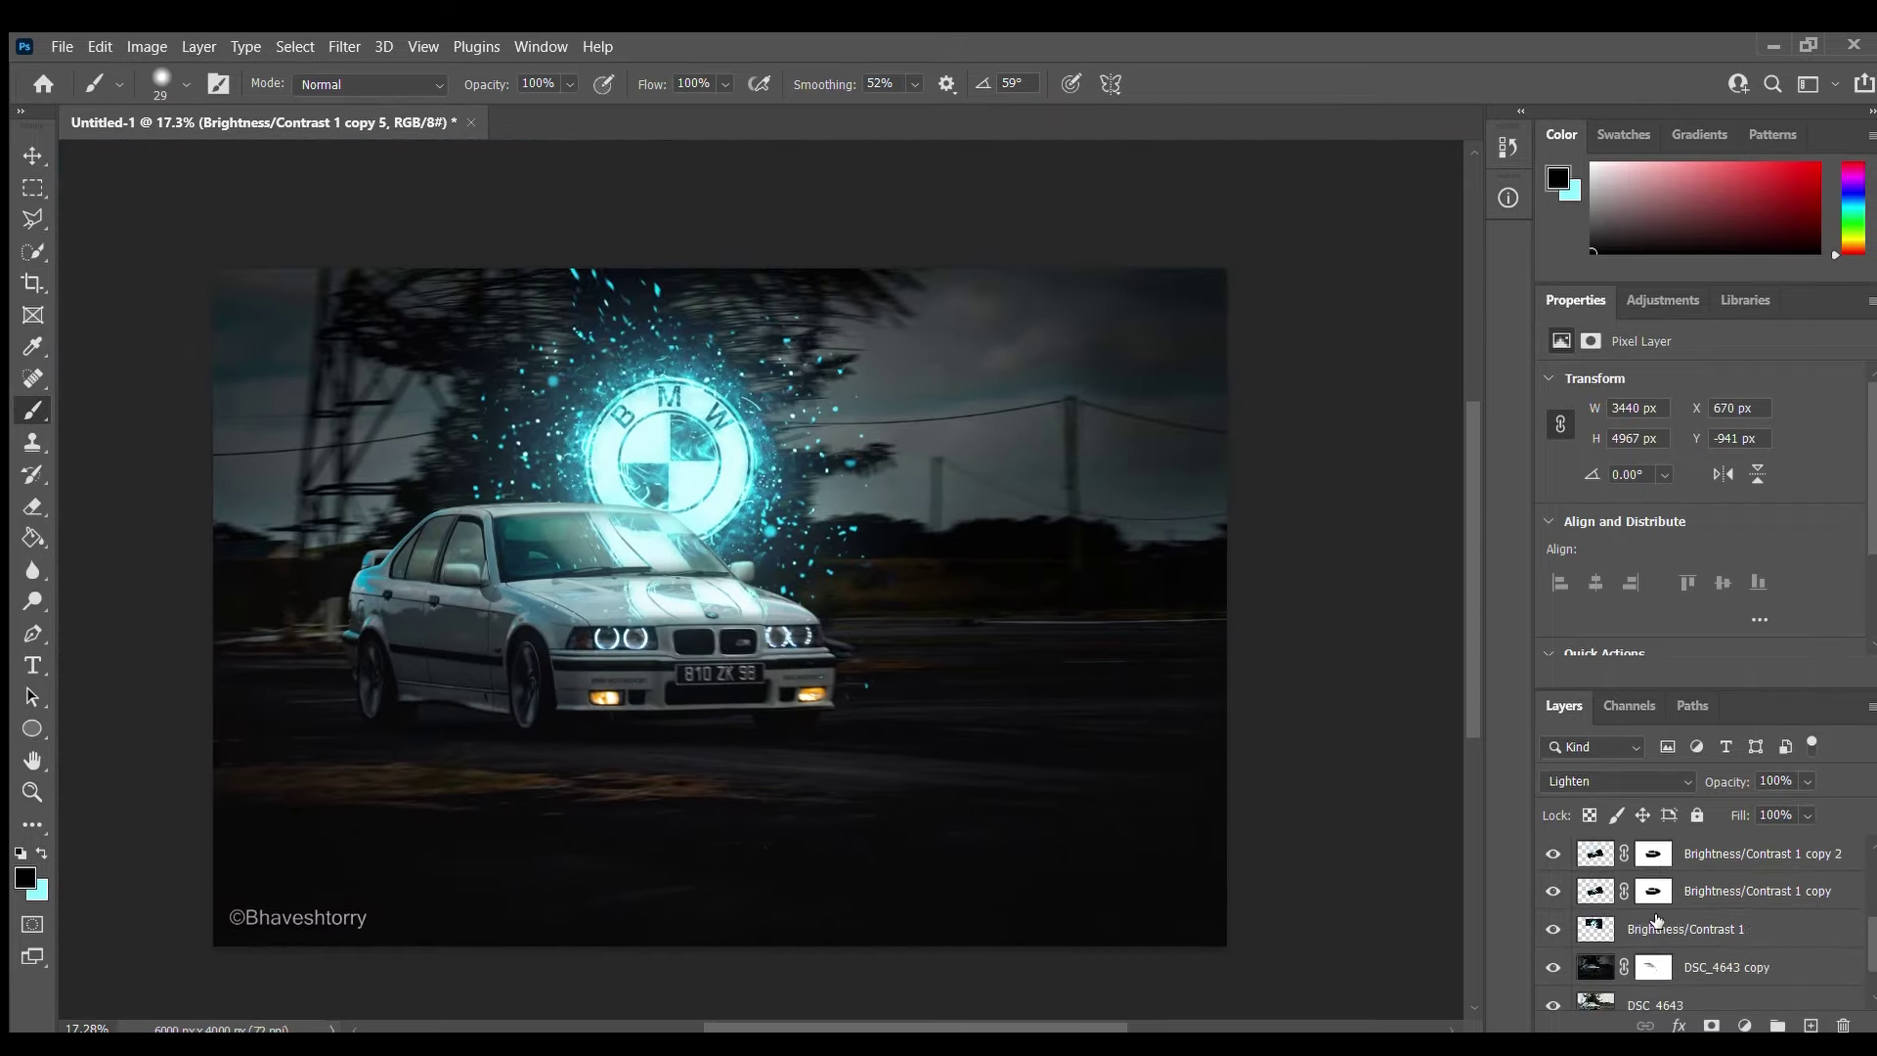
{"action": "scroll", "coordinate": [1558, 912], "scroll_direction": "down", "scroll_amount": 2}
{"action": "left_click", "coordinate": [1653, 930]}
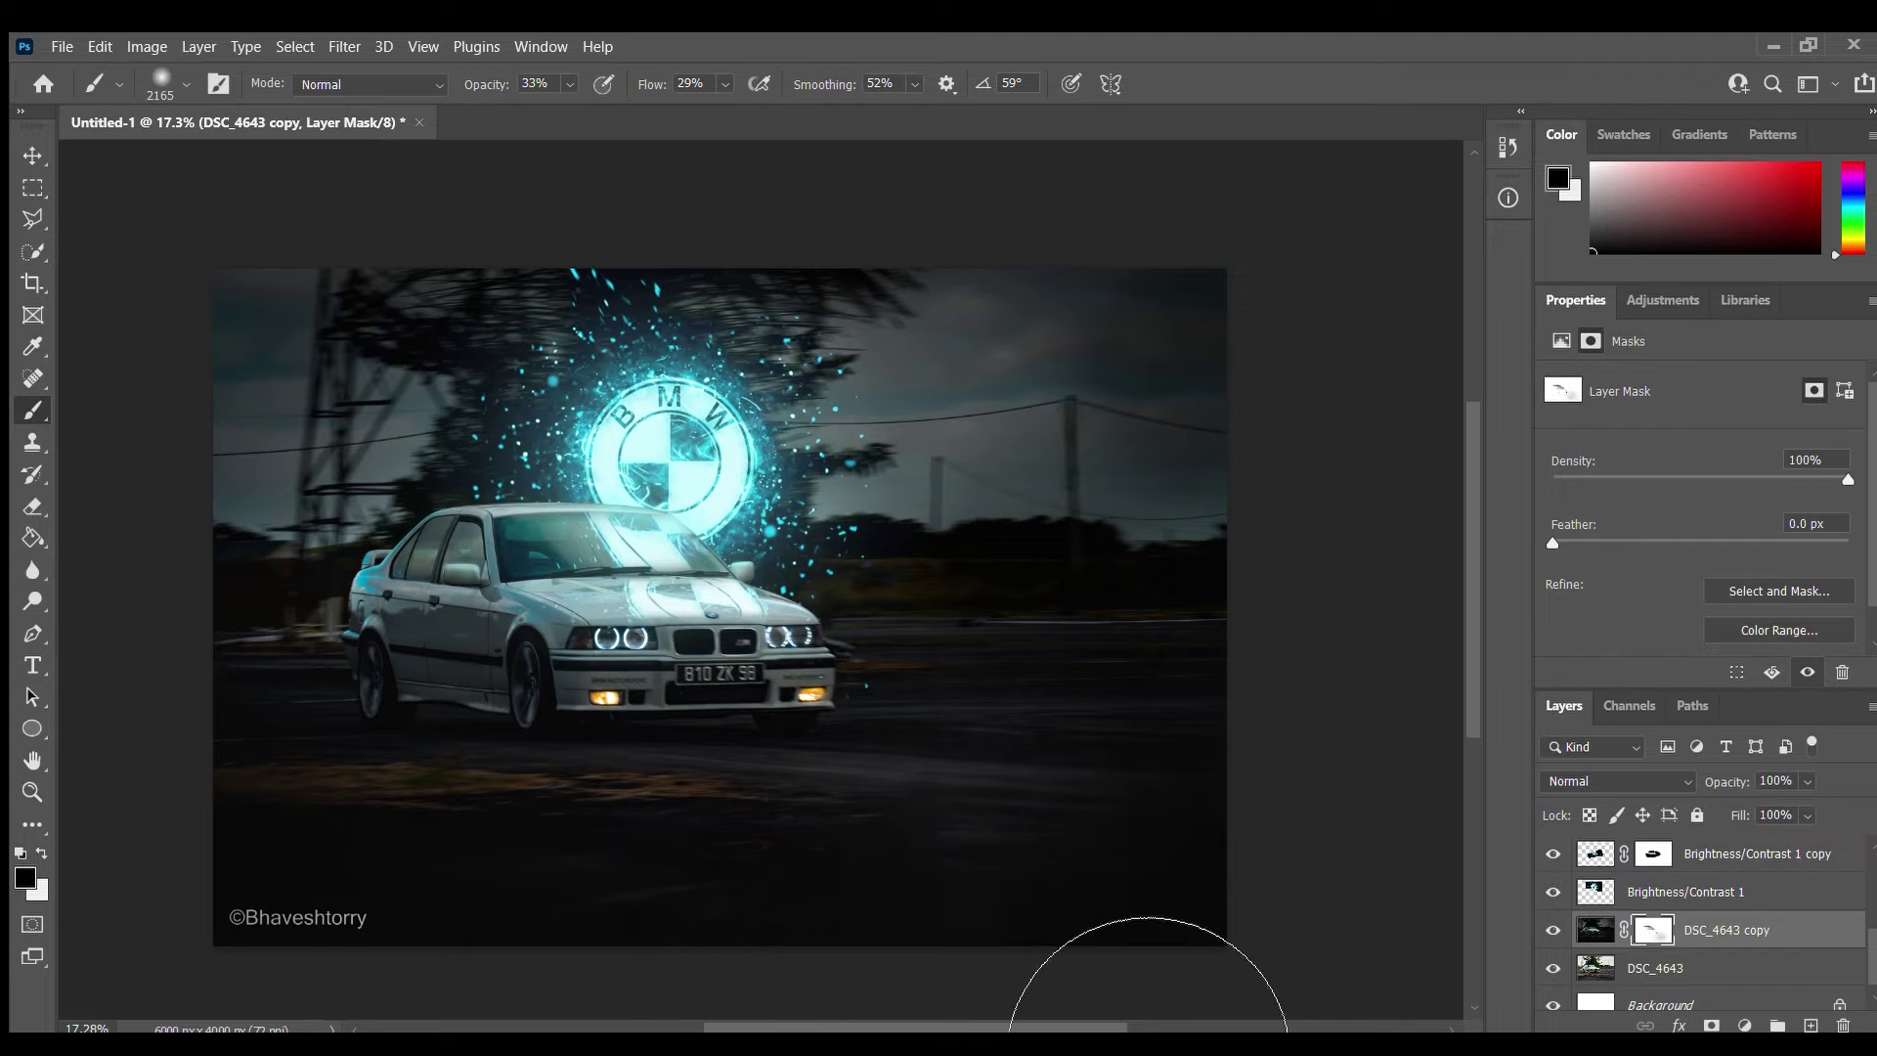
{"action": "key", "text": "alt"}
{"action": "key", "text": "x"}
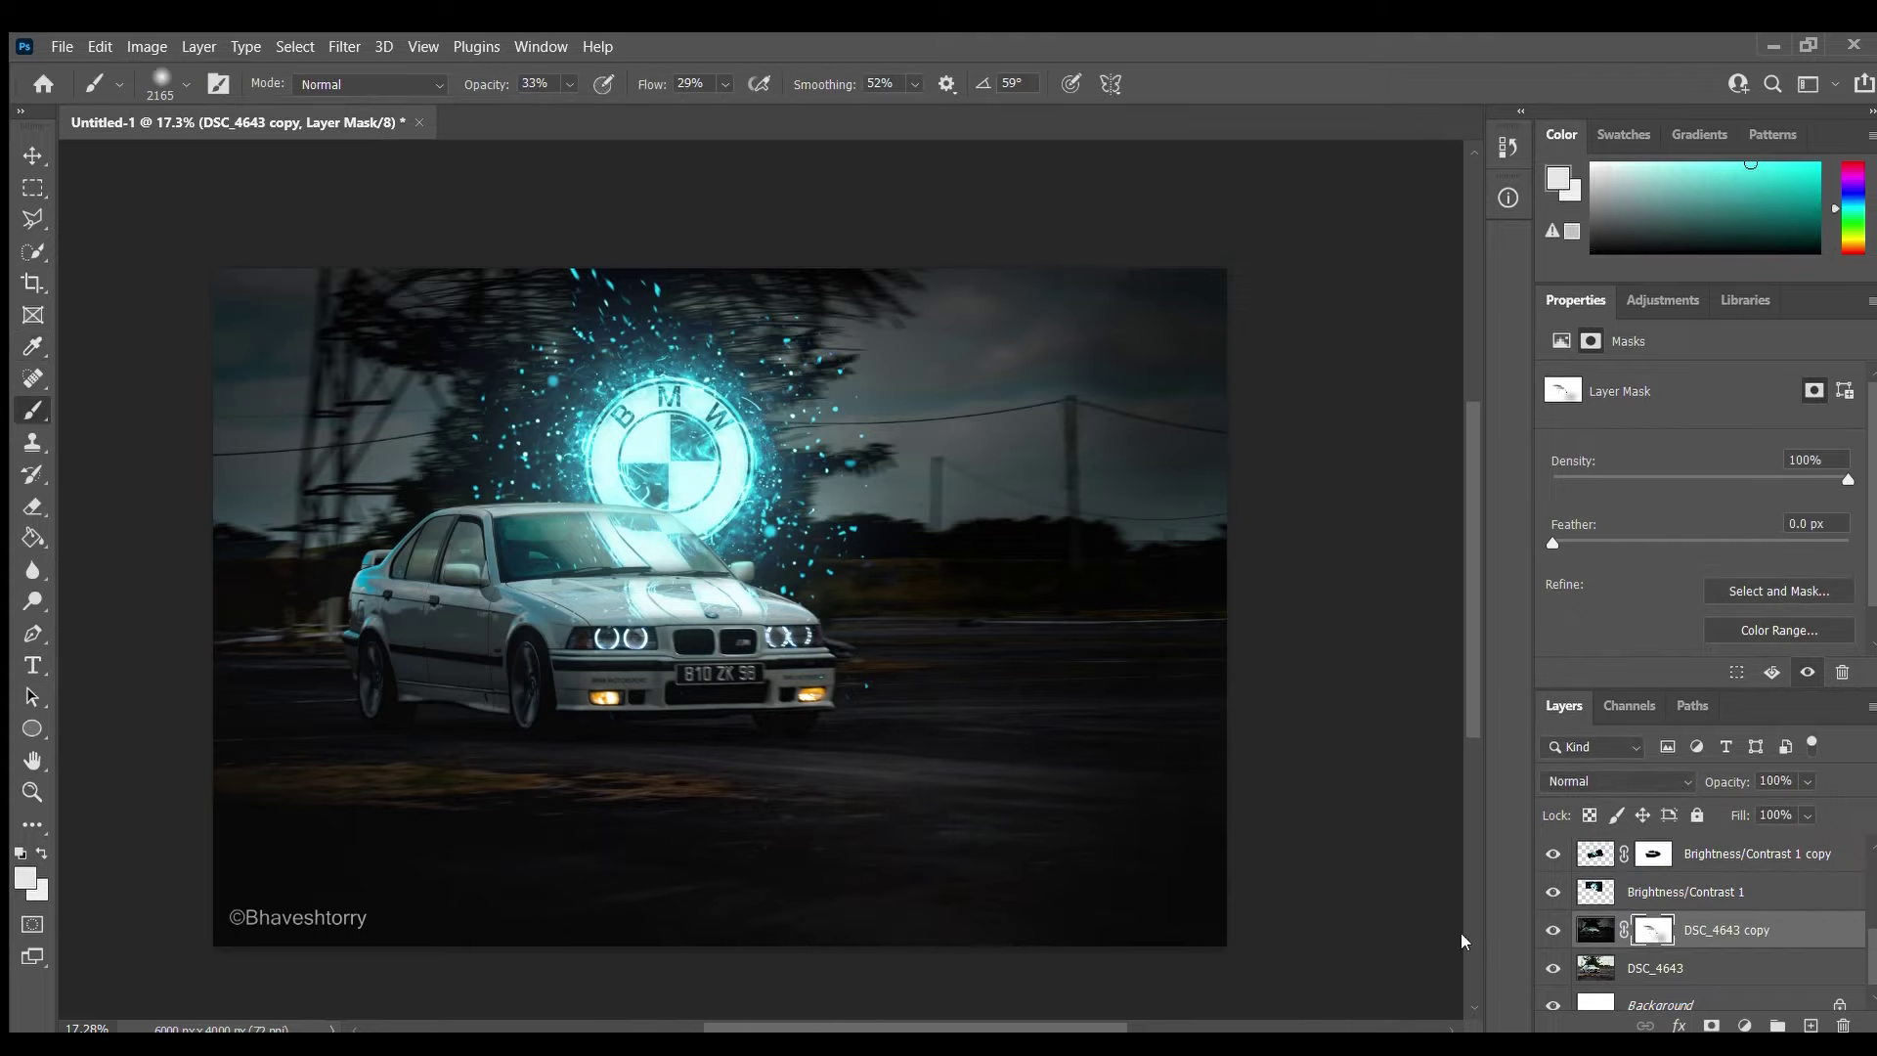
{"action": "key", "text": "ctrl+2"}
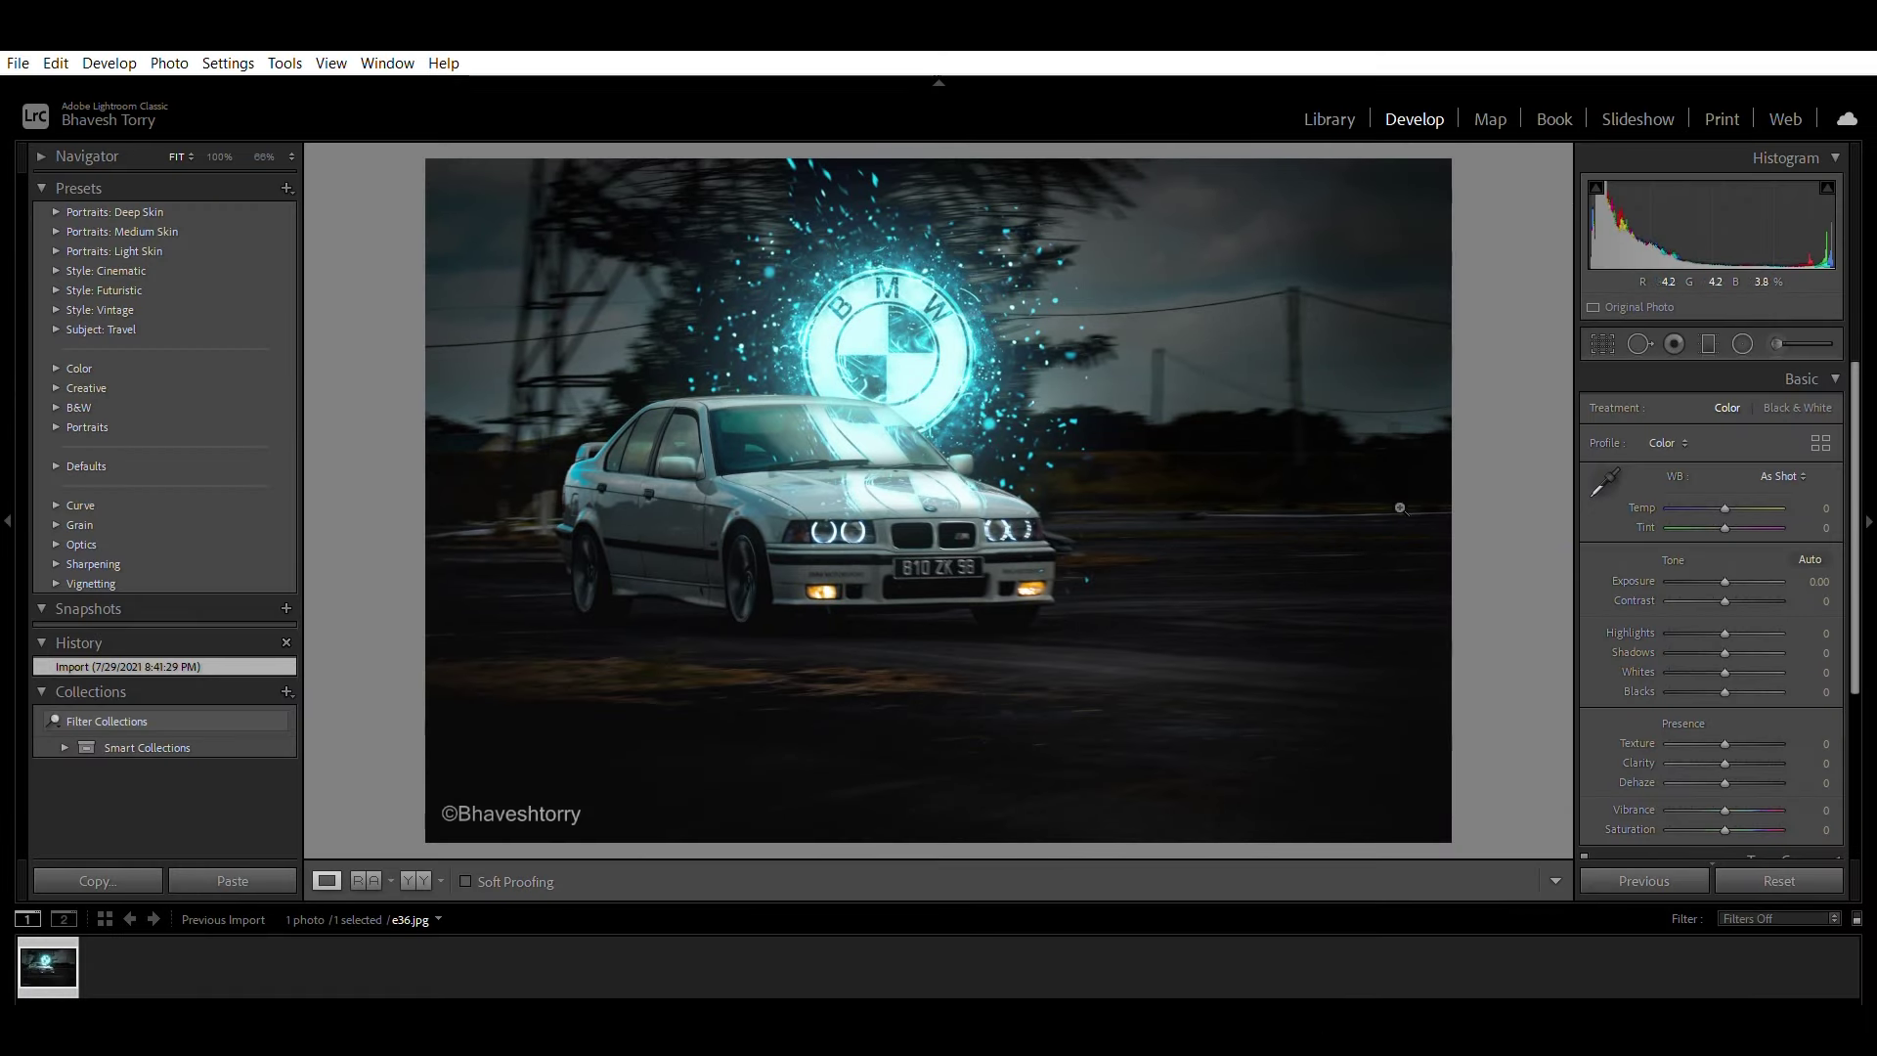
- Brush a darkening local adjustment over the sky
{"action": "left_click", "coordinate": [1779, 342]}
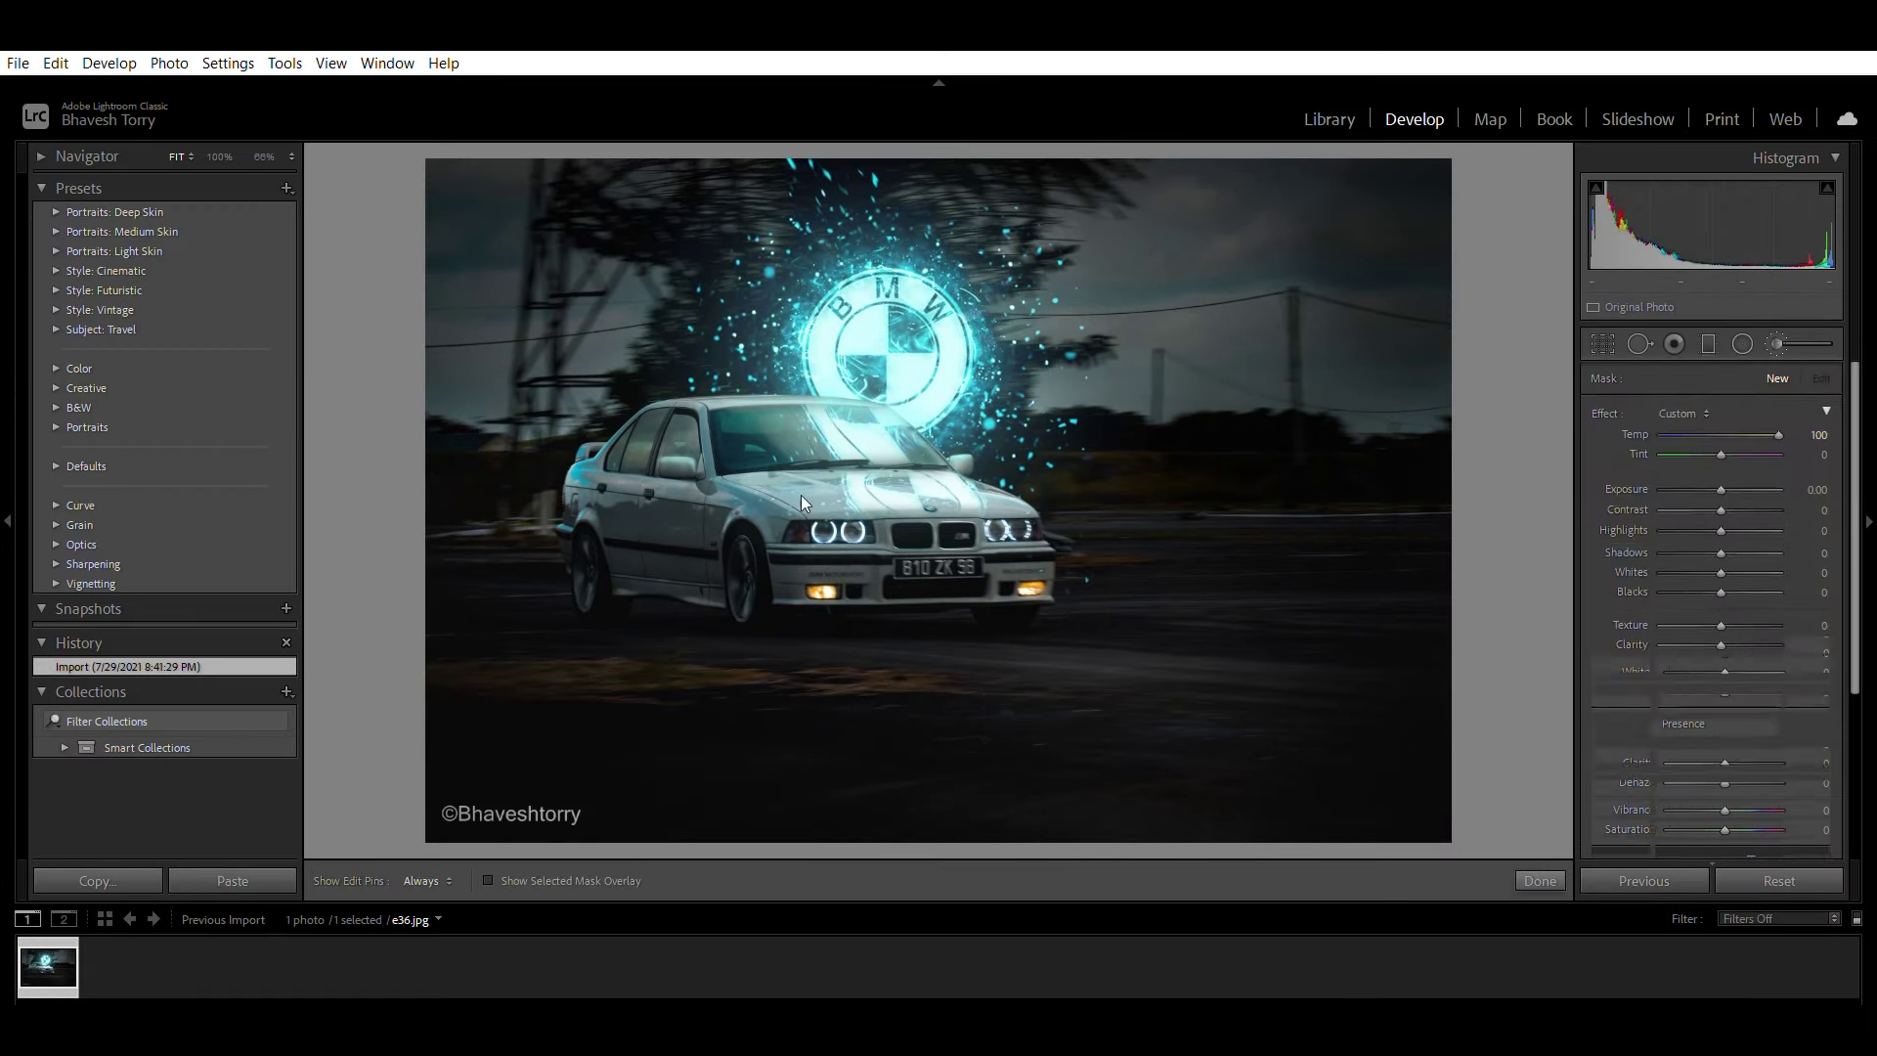
{"action": "left_click_drag", "start_coordinate": [977, 244], "coordinate": [1417, 391]}
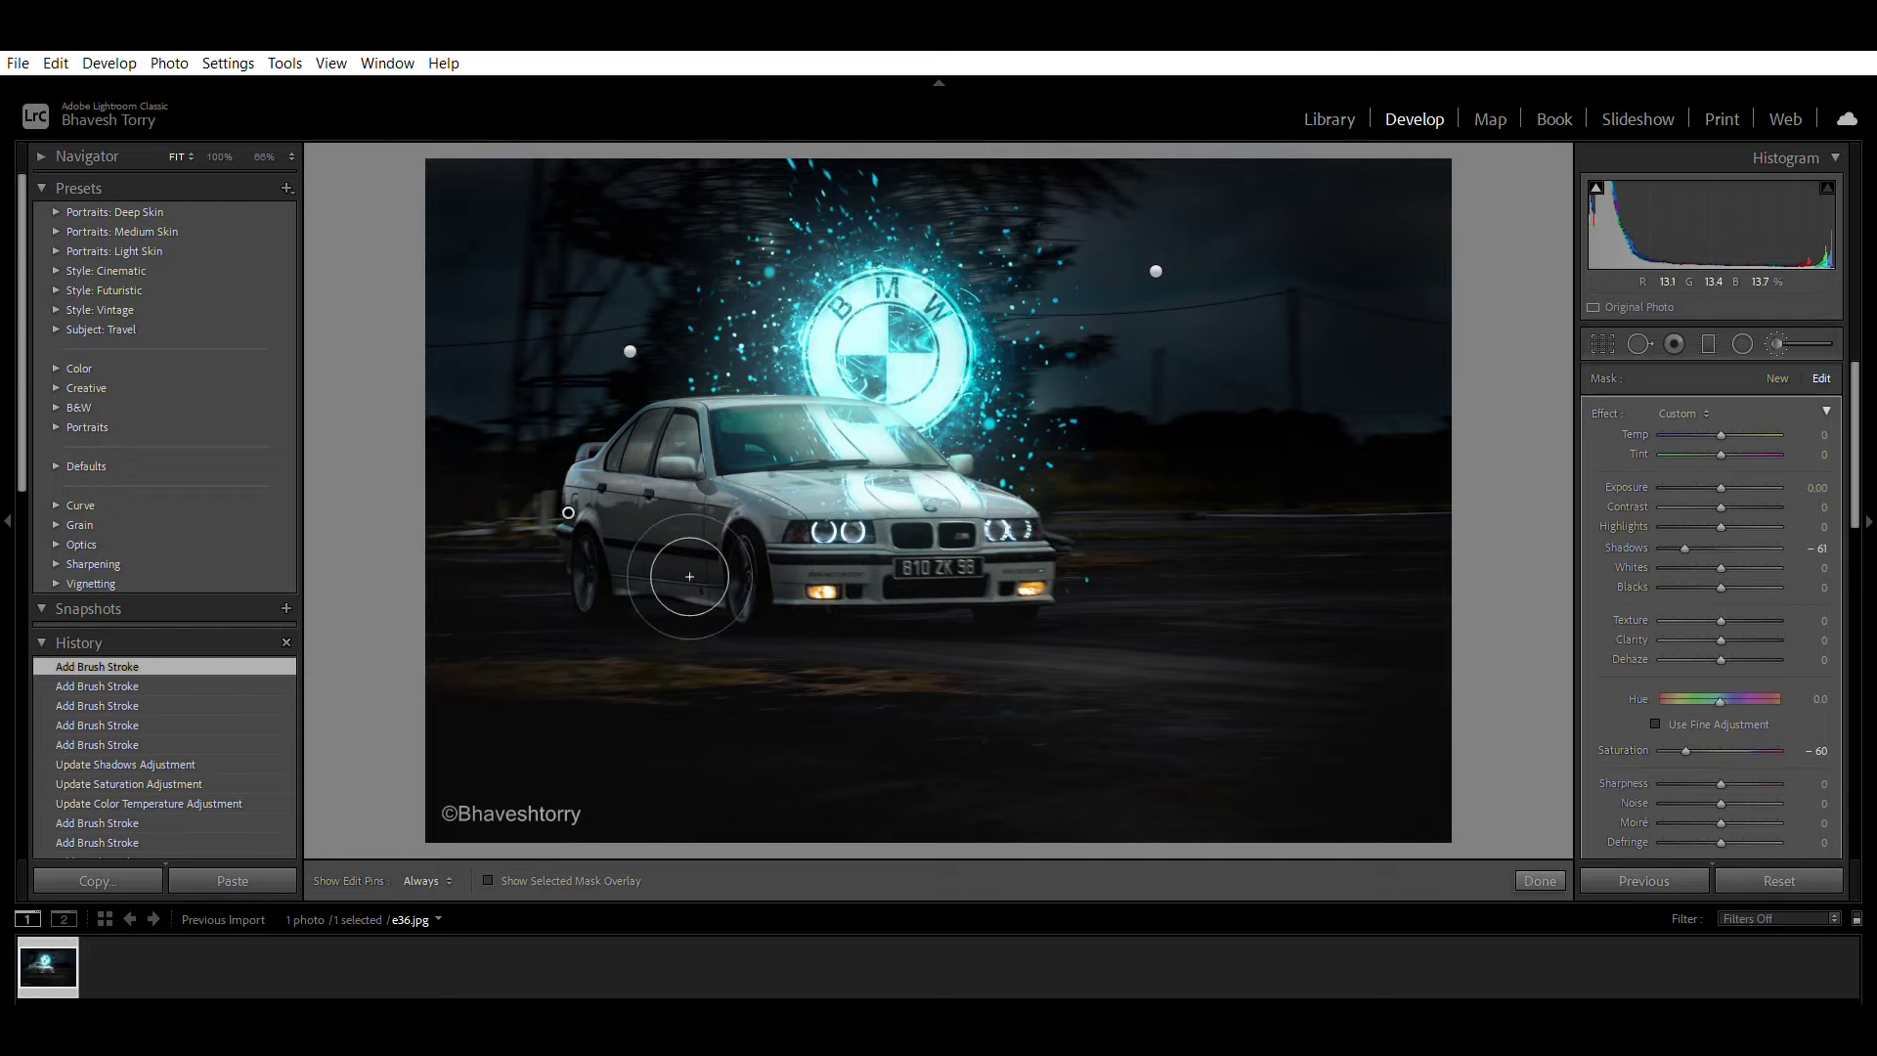
{"action": "left_click", "coordinate": [1537, 880]}
{"action": "scroll", "coordinate": [1735, 614], "scroll_direction": "up", "scroll_amount": 3}
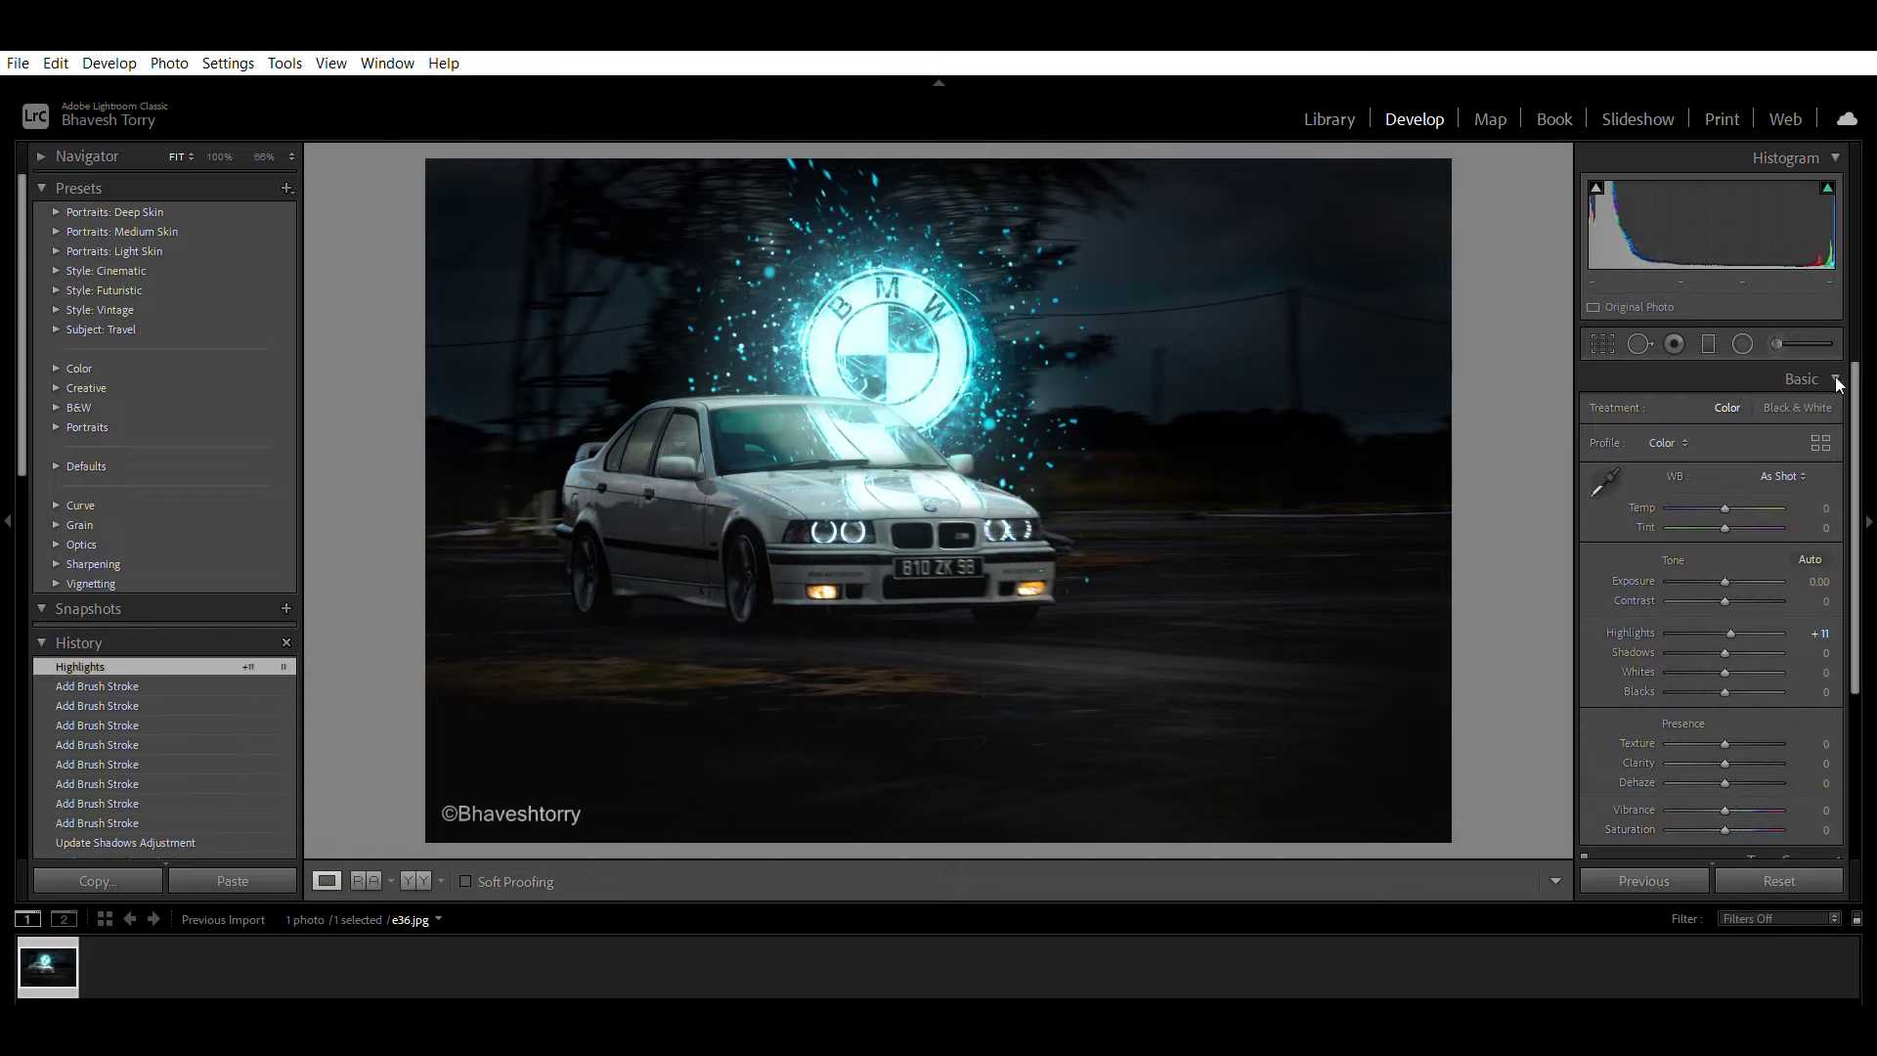
- Brush a cooler, darker local adjustment over the road, then darken it slightly more
{"action": "key", "text": "k"}
{"action": "left_click_drag", "start_coordinate": [1113, 688], "coordinate": [982, 735]}
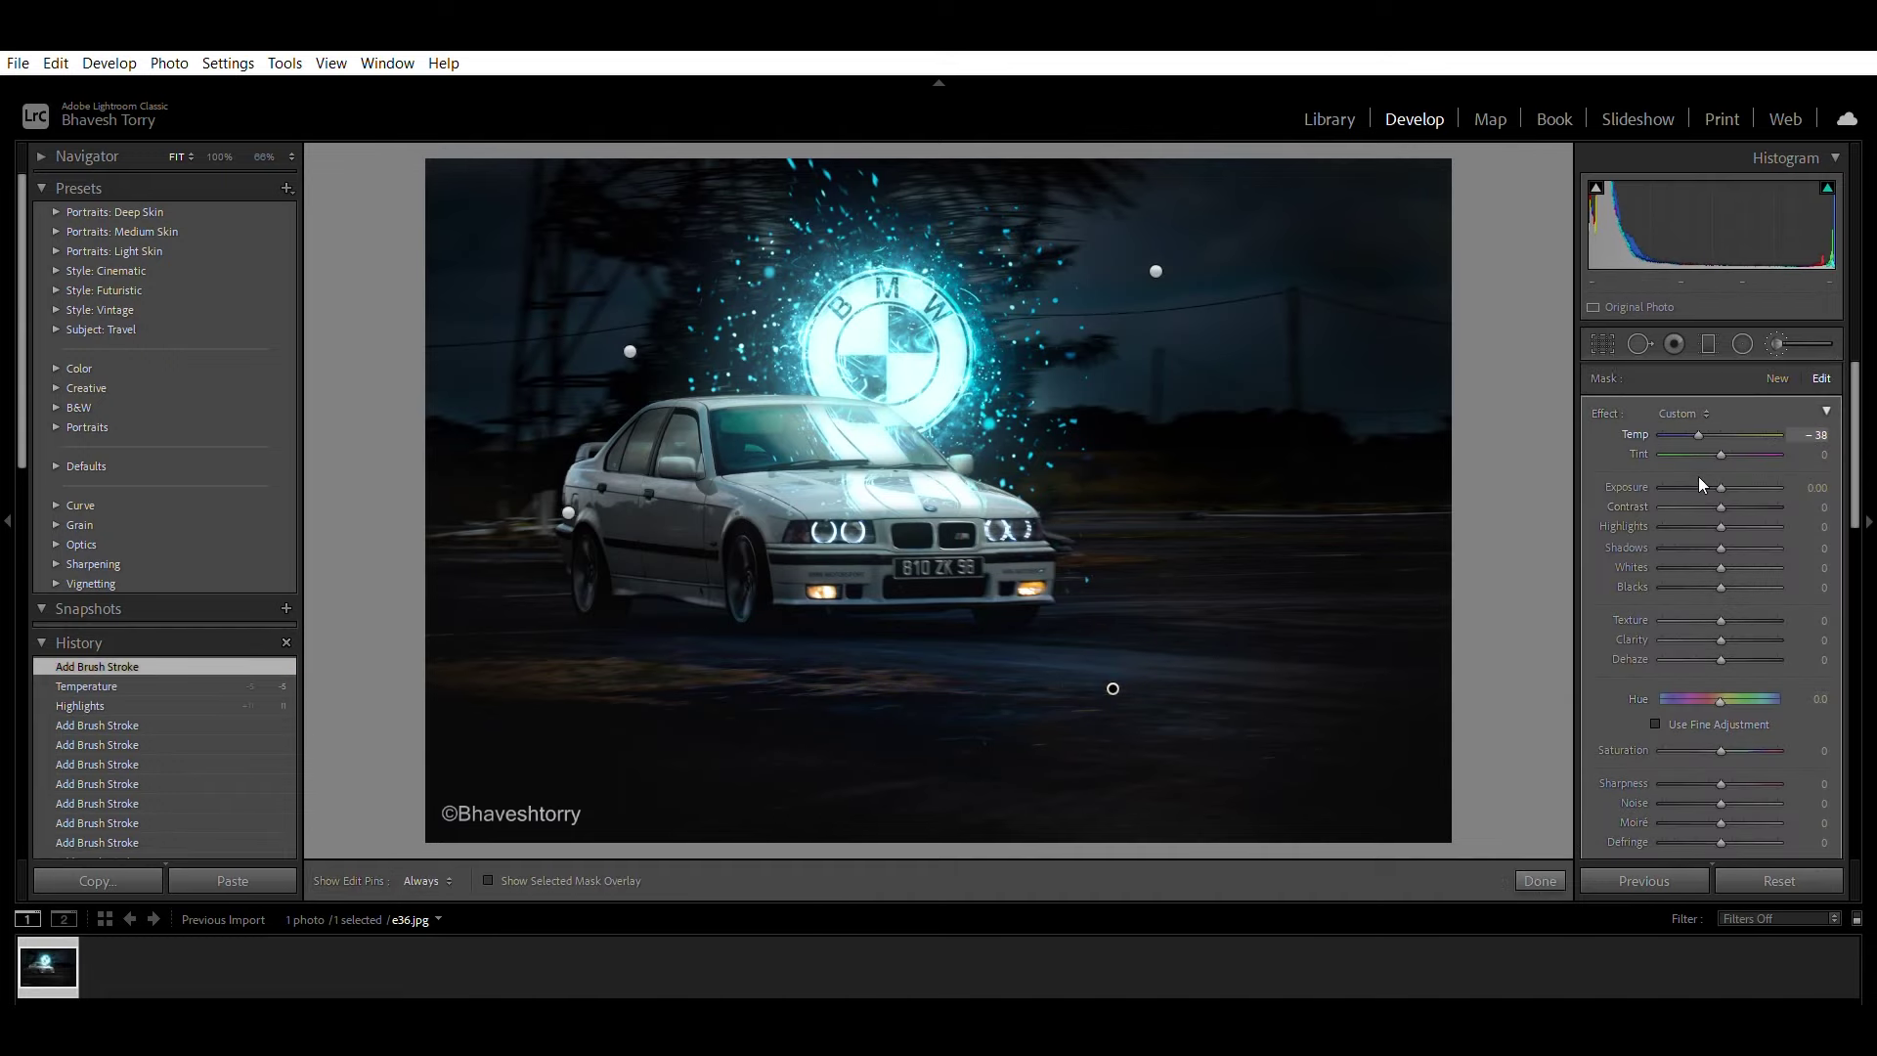
{"action": "left_click_drag", "start_coordinate": [1721, 487], "coordinate": [1710, 407]}
{"action": "left_click", "coordinate": [1541, 880]}
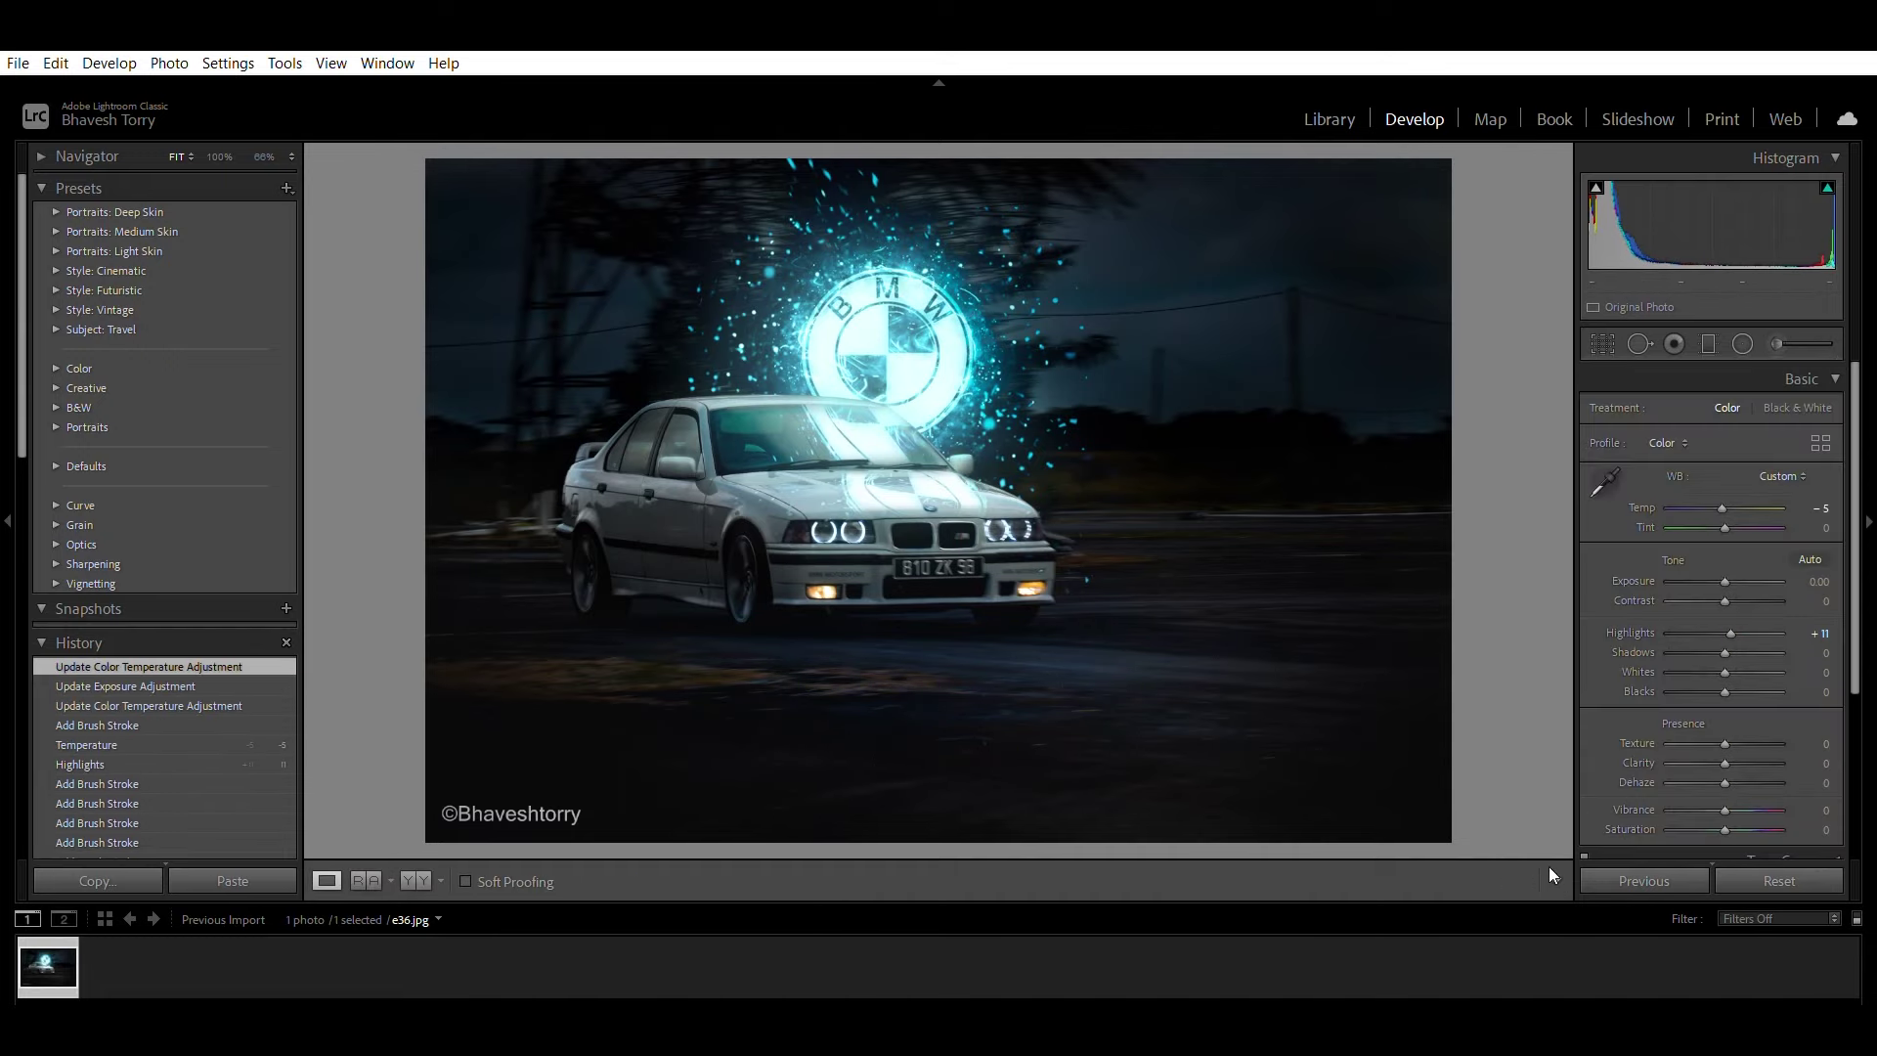
{"action": "key", "text": "k"}
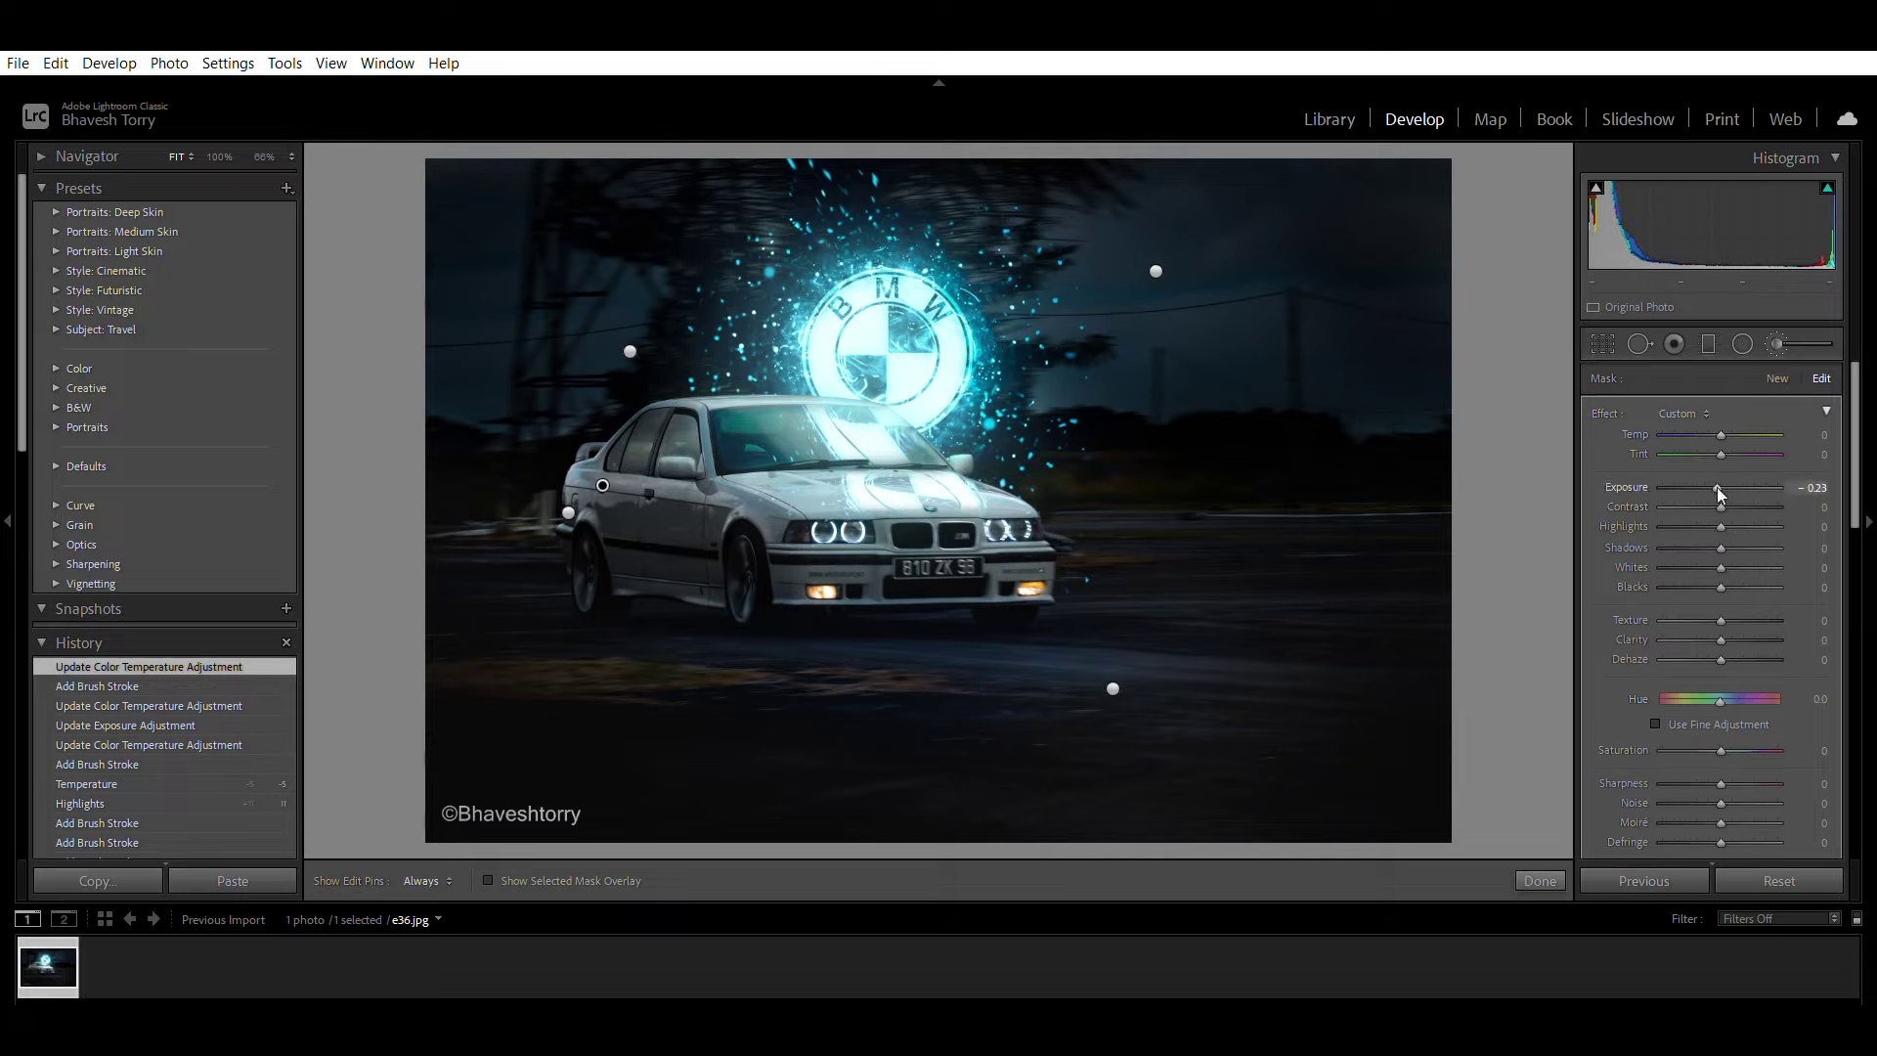
{"action": "mouse_move", "coordinate": [1721, 526]}
{"action": "left_mouse_down"}
{"action": "mouse_move", "coordinate": [1703, 499]}
{"action": "mouse_move", "coordinate": [1710, 567]}
{"action": "left_mouse_up"}
{"action": "left_click", "coordinate": [1550, 880]}
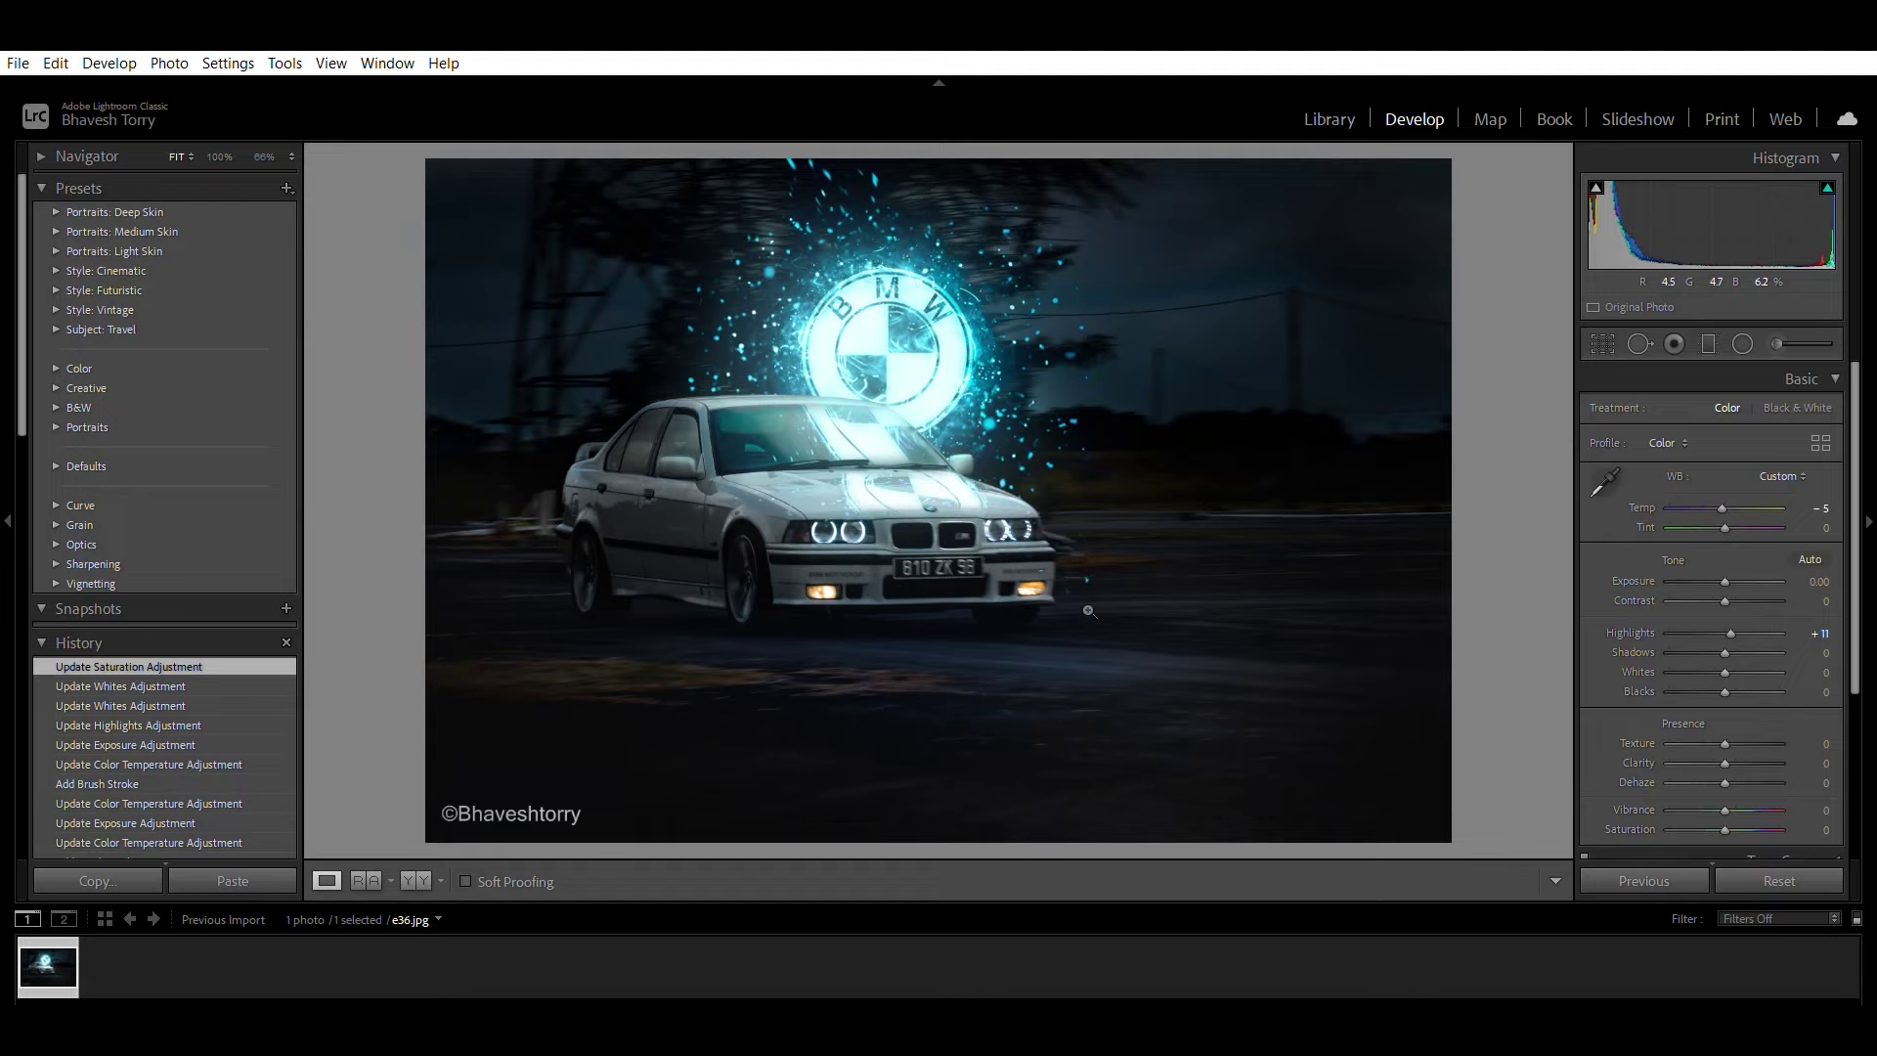
- Switch to Spot Removal and zoom in on the car's front bumper
{"action": "left_click", "coordinate": [1088, 610]}
{"action": "key", "text": "q"}
{"action": "left_click", "coordinate": [1073, 494]}
- Heal the specks on the road beside the front bumper and fit the photo back in view
{"action": "mouse_move", "coordinate": [1764, 430]}
{"action": "left_mouse_down"}
{"action": "mouse_move", "coordinate": [1731, 430]}
{"action": "mouse_move", "coordinate": [1780, 450]}
{"action": "left_mouse_up"}
{"action": "left_click", "coordinate": [974, 448]}
{"action": "left_click", "coordinate": [747, 355]}
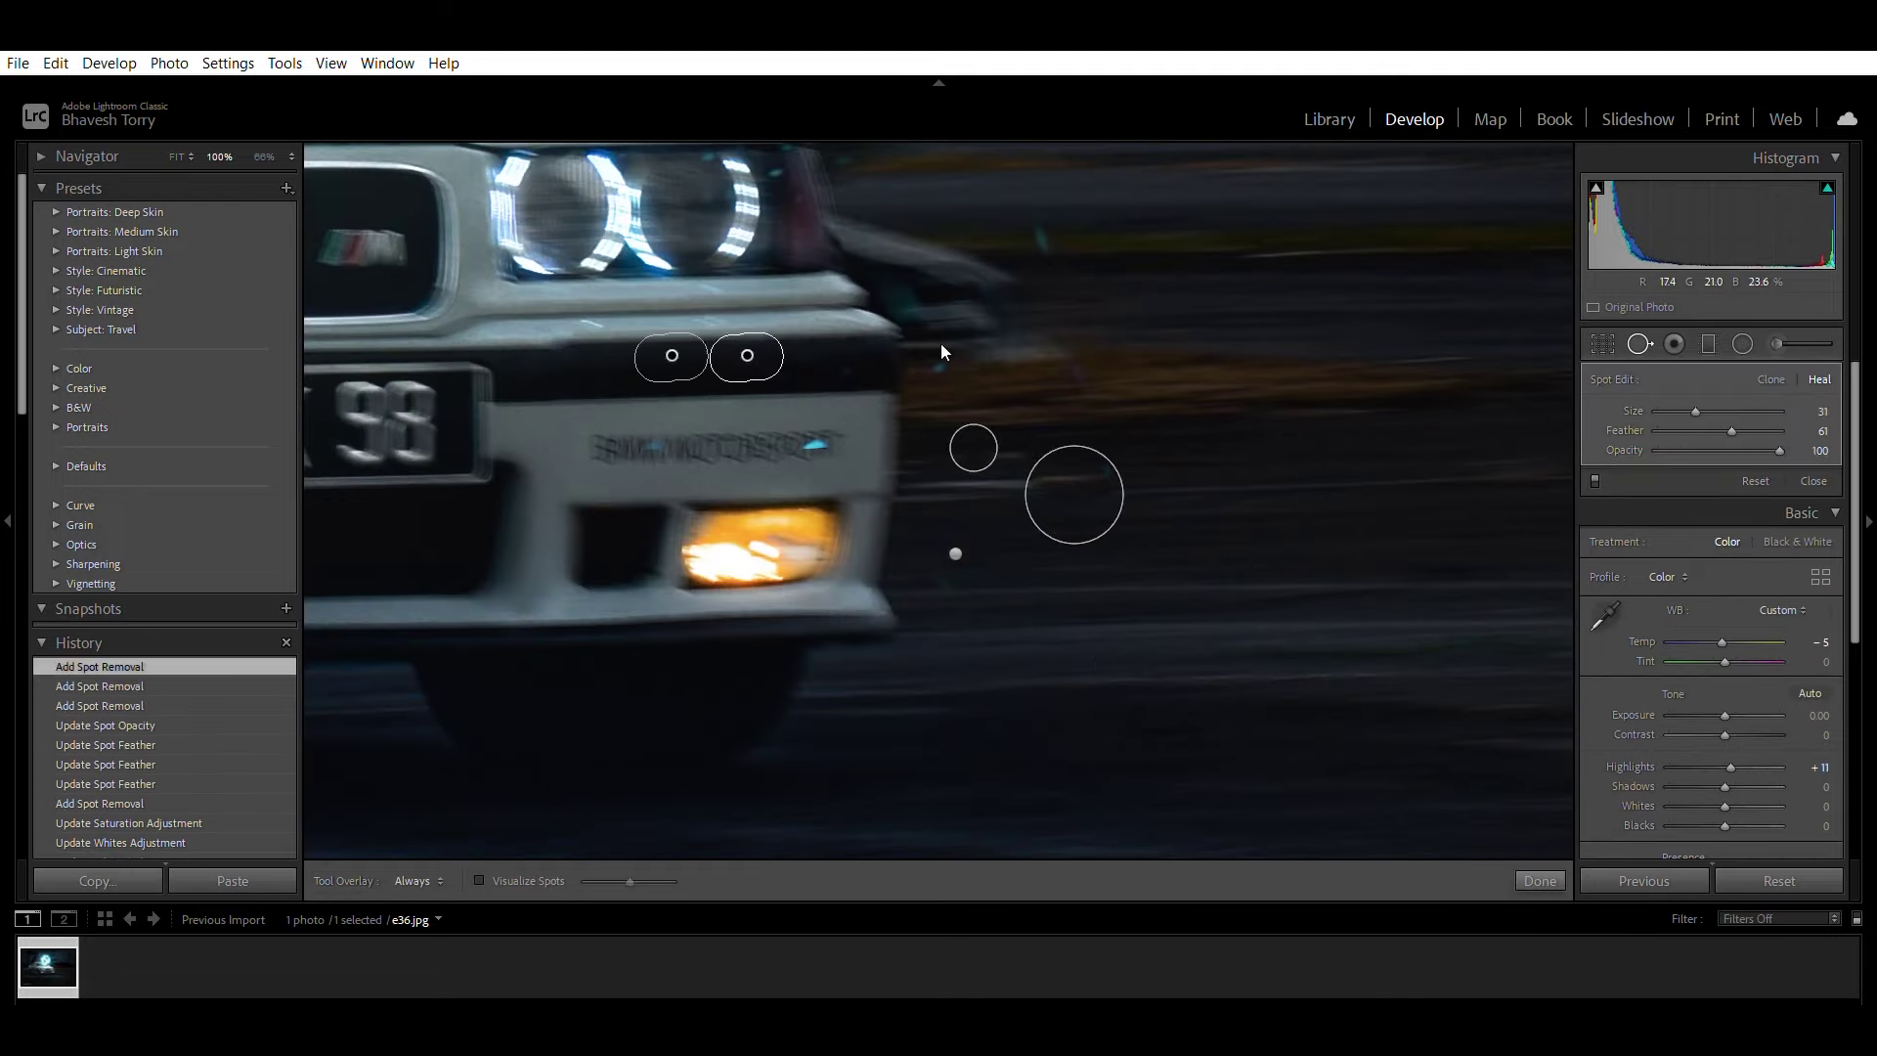
{"action": "left_click", "coordinate": [920, 579]}
{"action": "key", "text": "q"}
{"action": "key", "text": "z"}
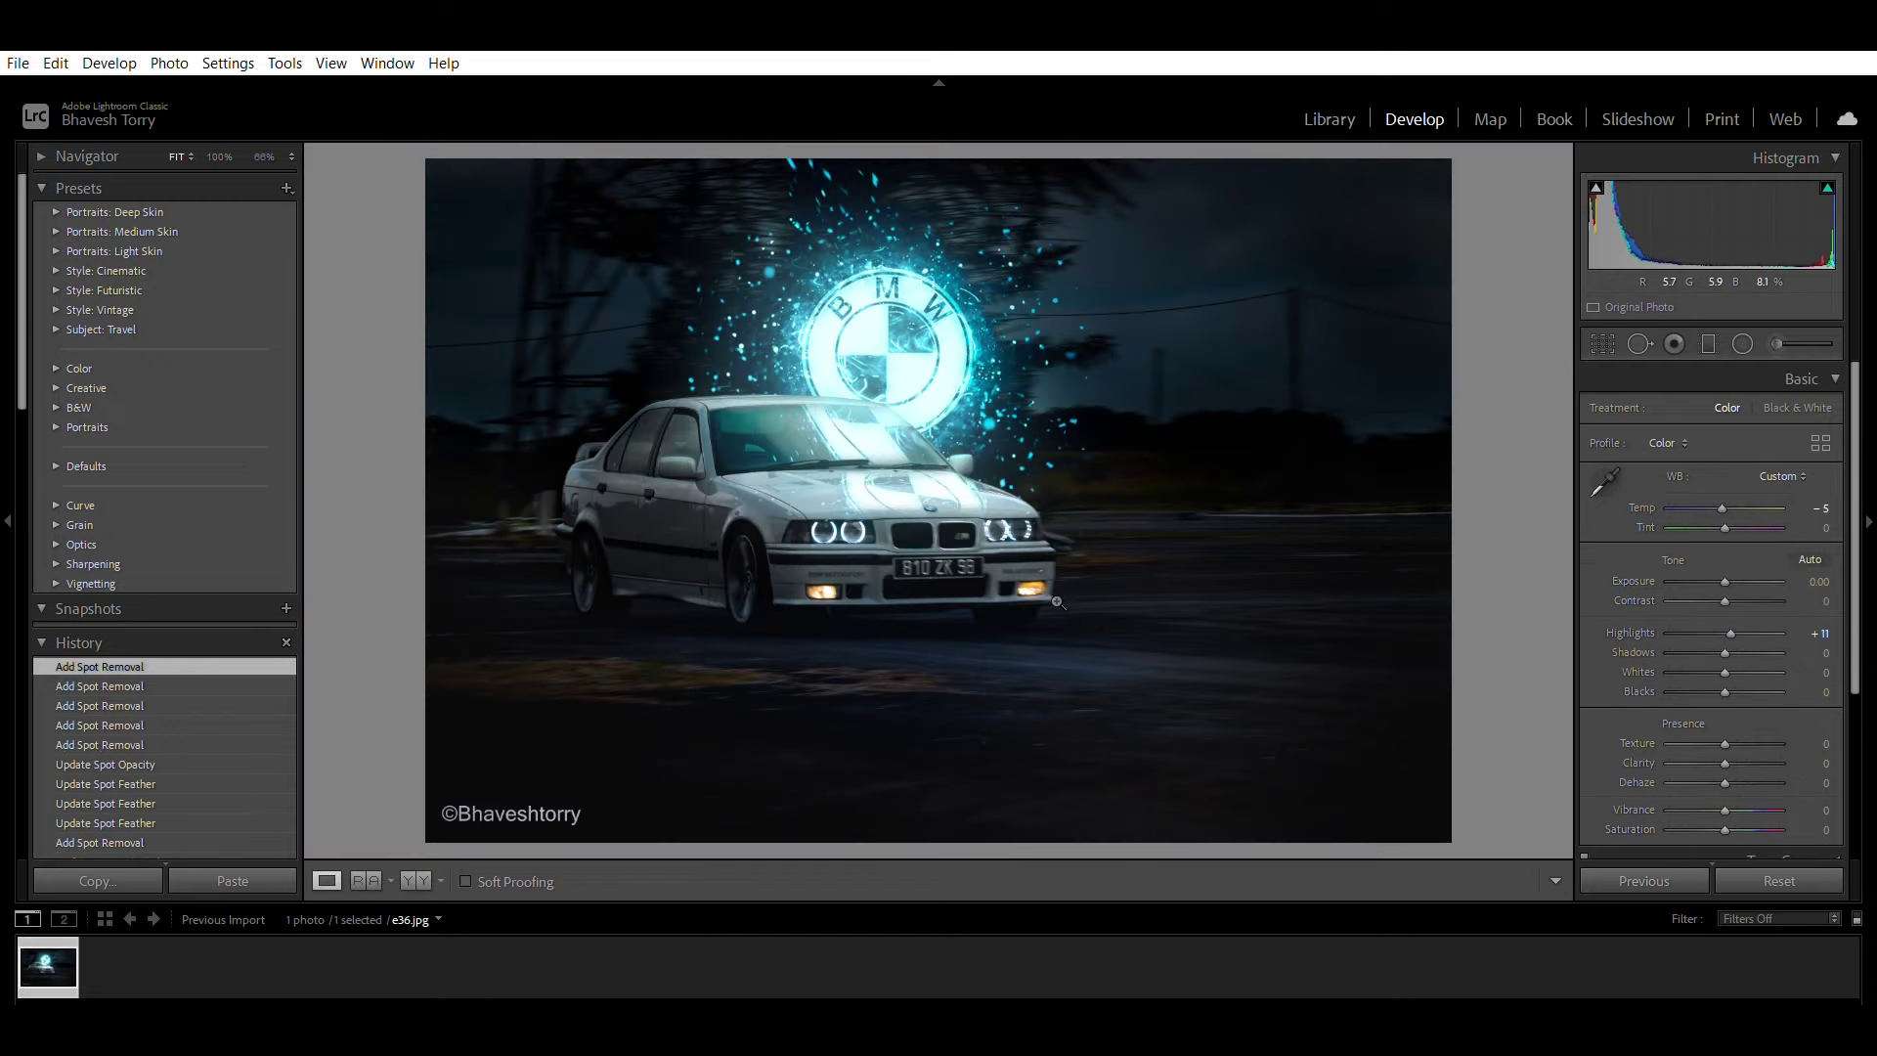
- In HSL, shift the Aqua hue to -70 and the Blue hue toward teal
{"action": "left_click", "coordinate": [1751, 378]}
{"action": "left_click", "coordinate": [1623, 440]}
{"action": "mouse_move", "coordinate": [1676, 599]}
{"action": "left_mouse_down"}
{"action": "mouse_move", "coordinate": [1699, 620]}
{"action": "mouse_move", "coordinate": [1662, 620]}
{"action": "mouse_move", "coordinate": [1727, 620]}
{"action": "mouse_move", "coordinate": [1685, 561]}
{"action": "mouse_move", "coordinate": [1726, 541]}
{"action": "left_mouse_up"}
{"action": "left_click", "coordinate": [1672, 471]}
- Set Yellow hue to -13, then brush two cooler-temperature strokes over the lower road
{"action": "left_click", "coordinate": [1821, 471]}
{"action": "left_click_drag", "start_coordinate": [1685, 561], "coordinate": [1720, 562]}
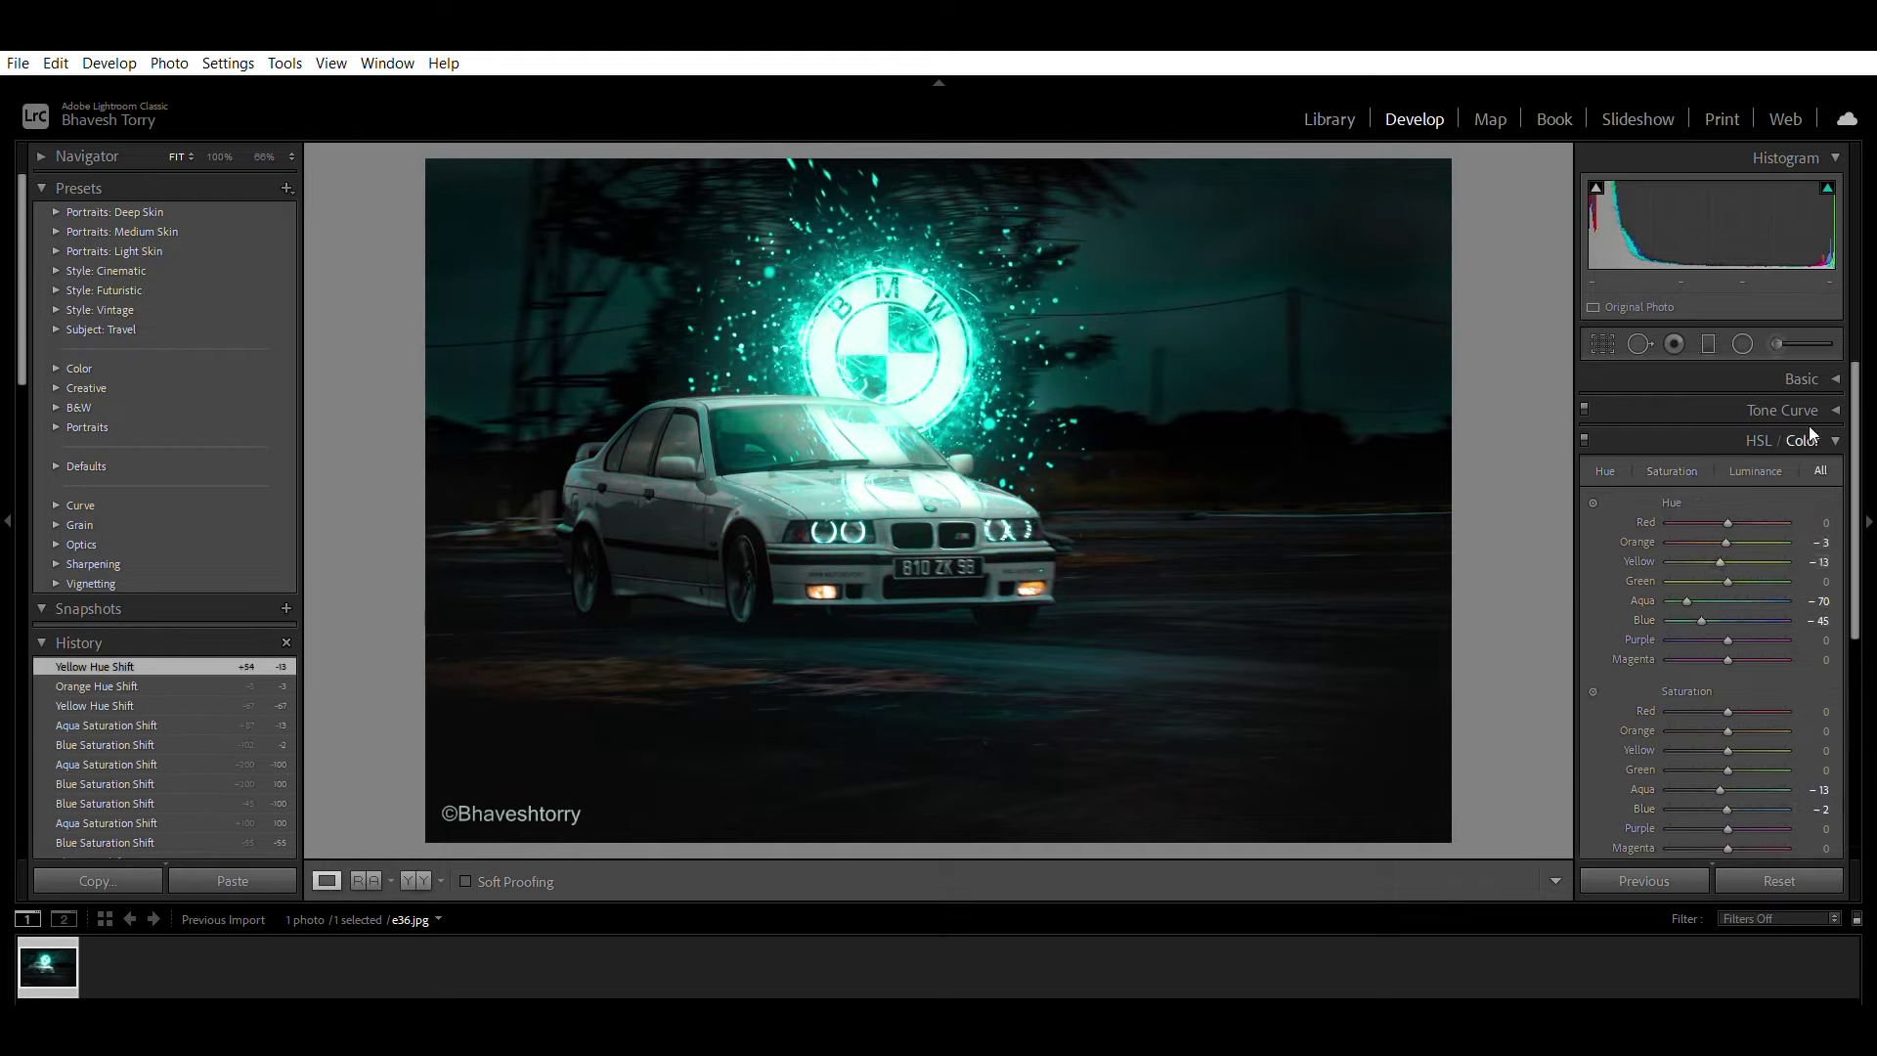
{"action": "left_click", "coordinate": [1778, 344]}
{"action": "left_click_drag", "start_coordinate": [788, 720], "coordinate": [1181, 637]}
{"action": "left_click", "coordinate": [1182, 636]}
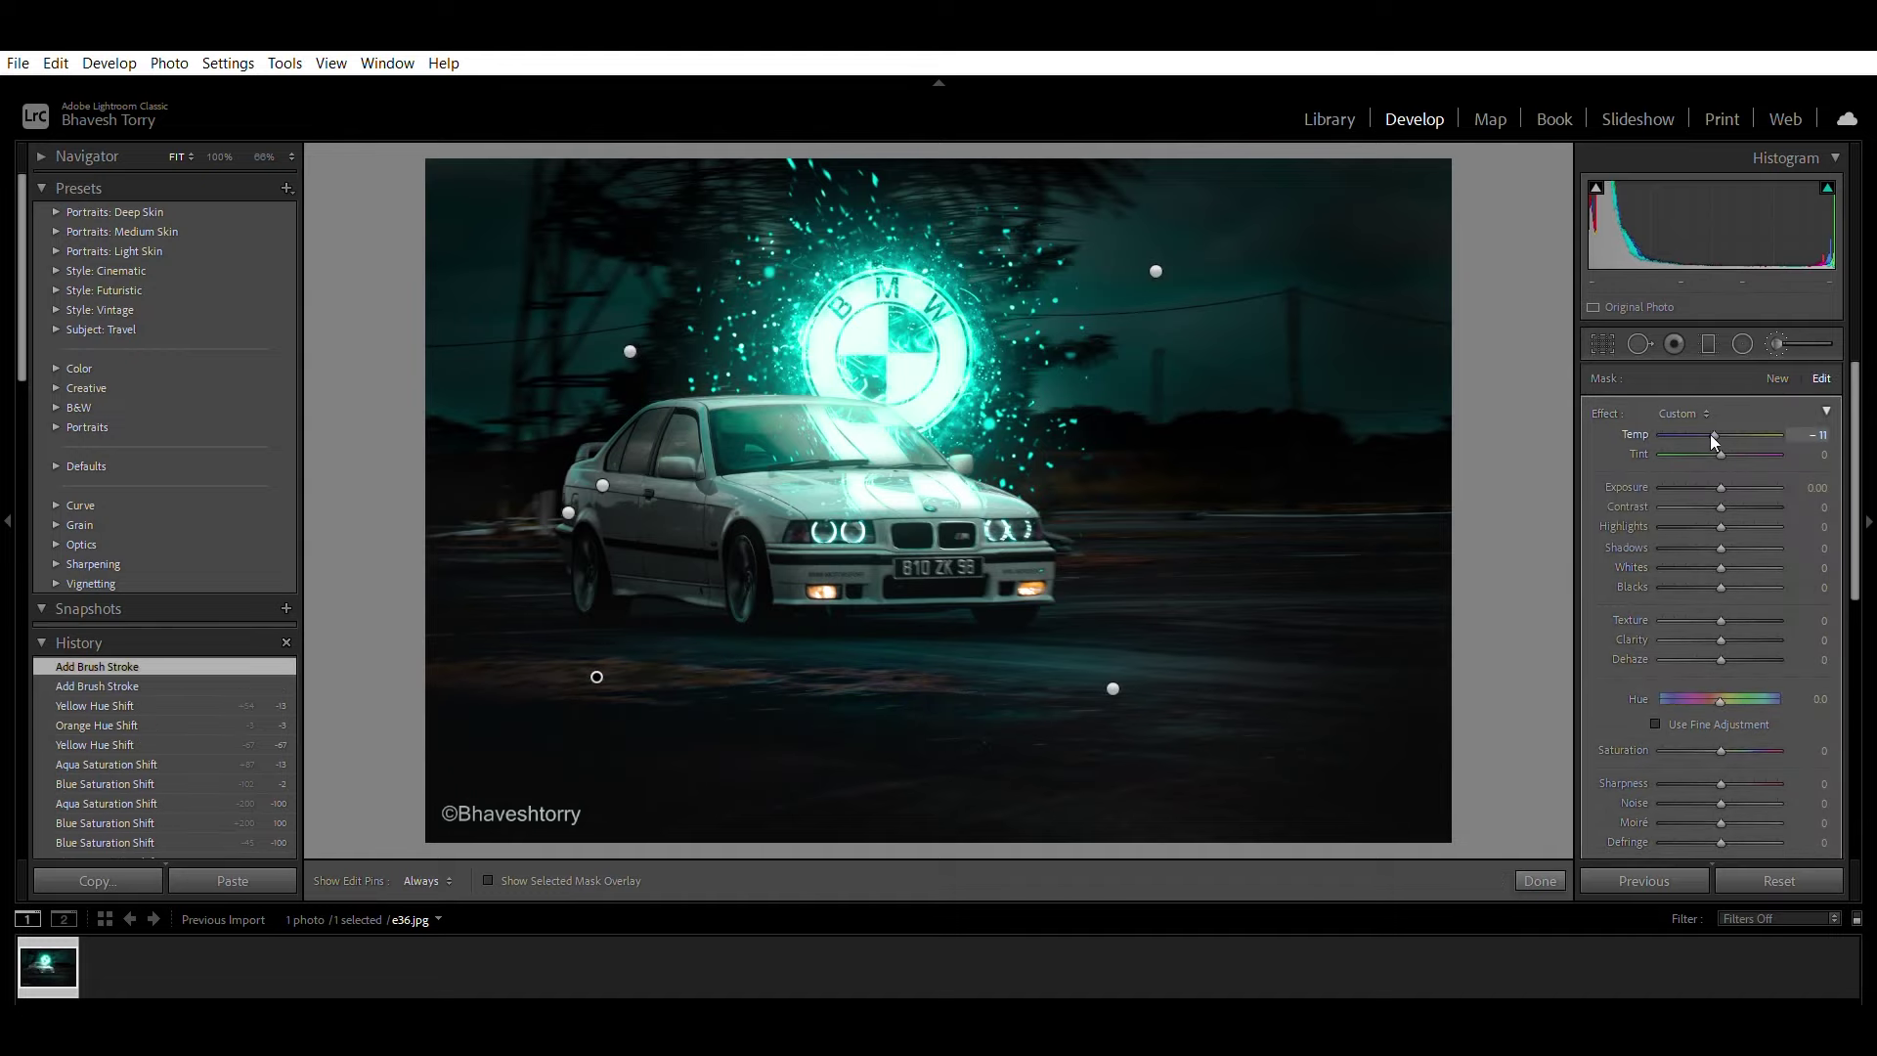
{"action": "left_click_drag", "start_coordinate": [1714, 442], "coordinate": [1715, 442]}
{"action": "left_click", "coordinate": [1540, 881]}
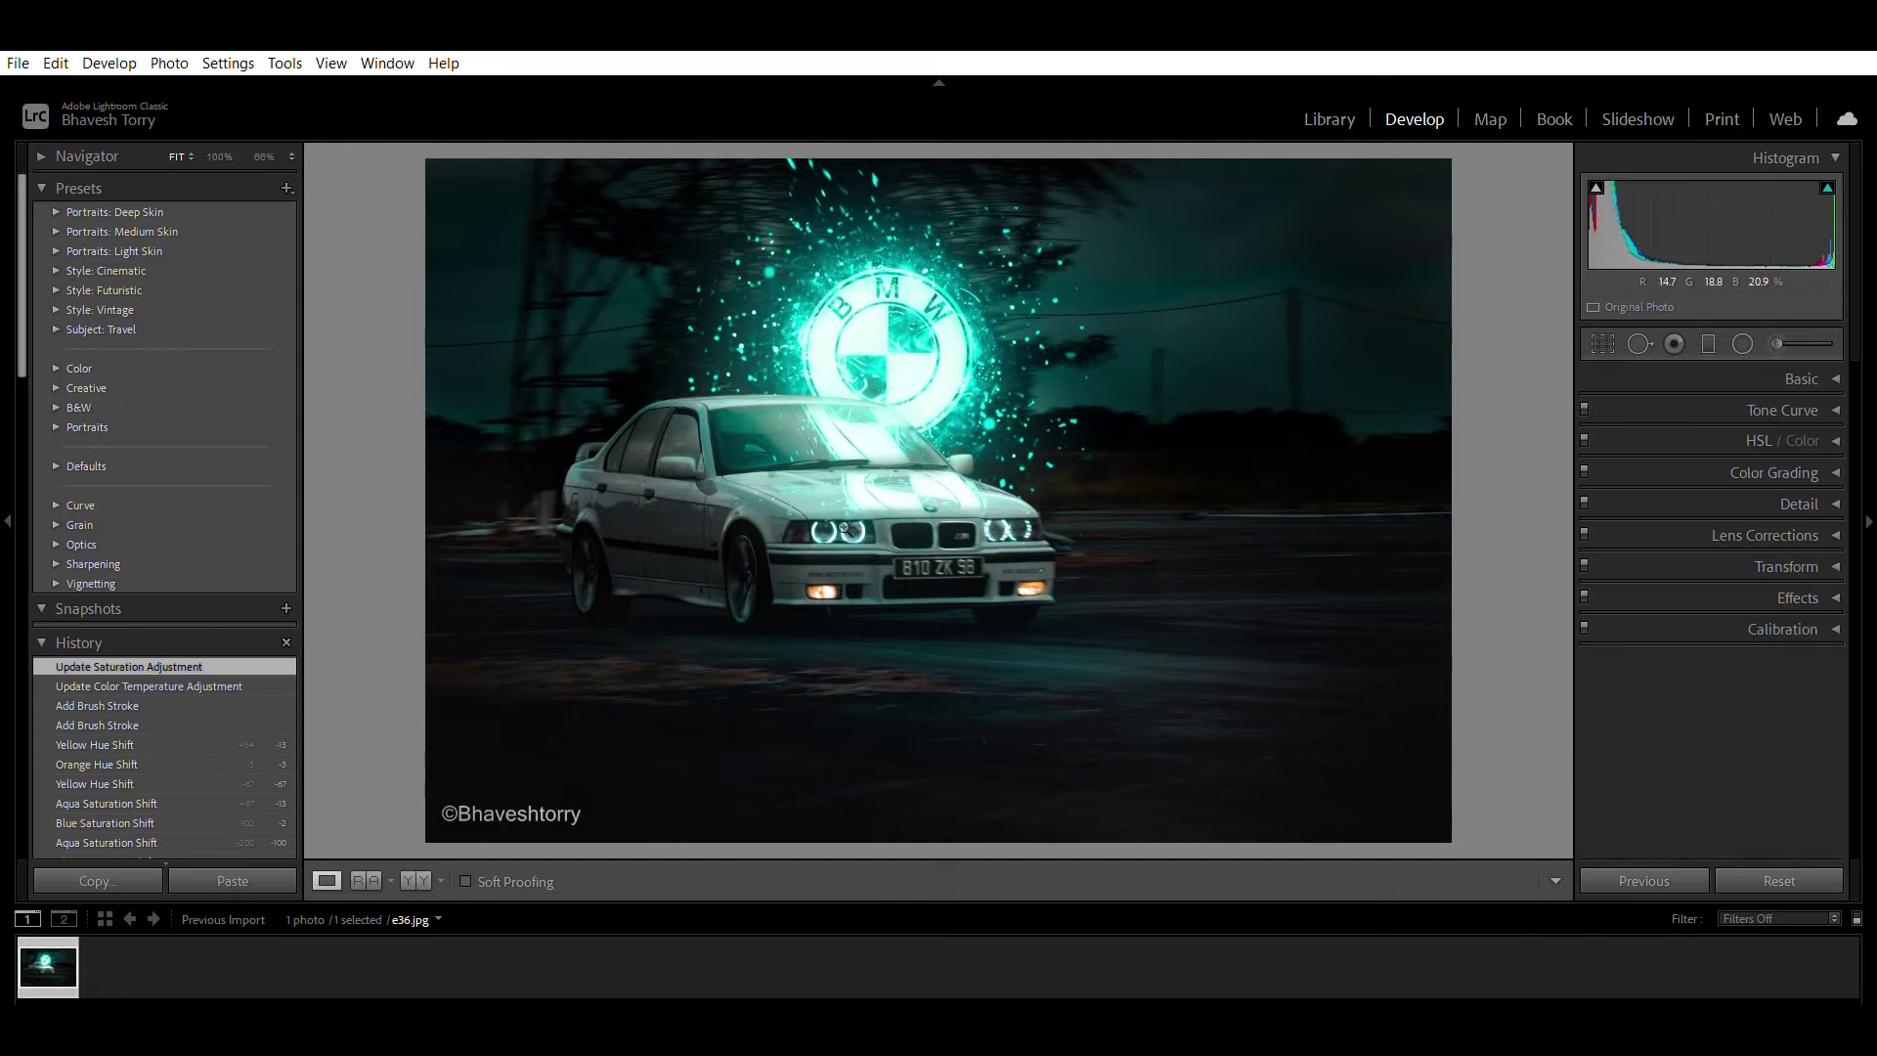